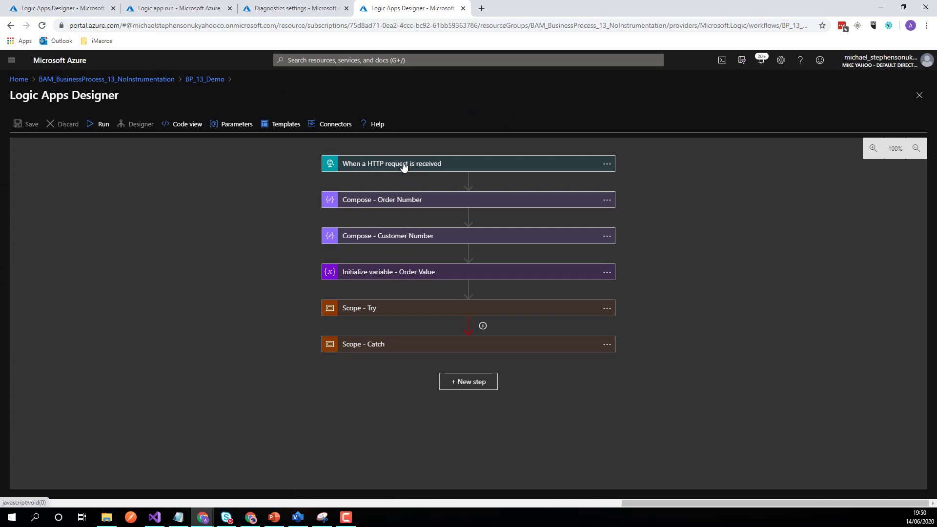
- Inspect the inputs of Compose - Order Number and of Compose - Check Order inside Scope - Try, collapsing each action again
click(395, 202)
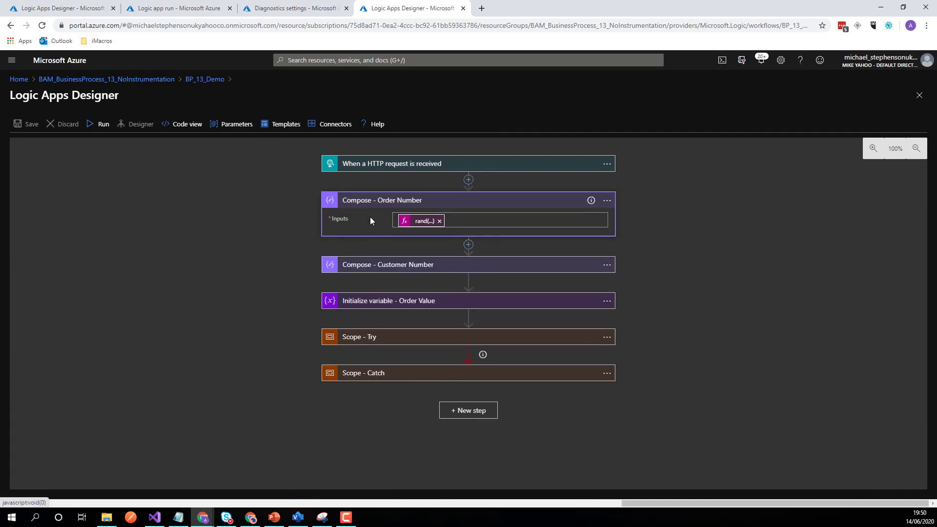
click(370, 220)
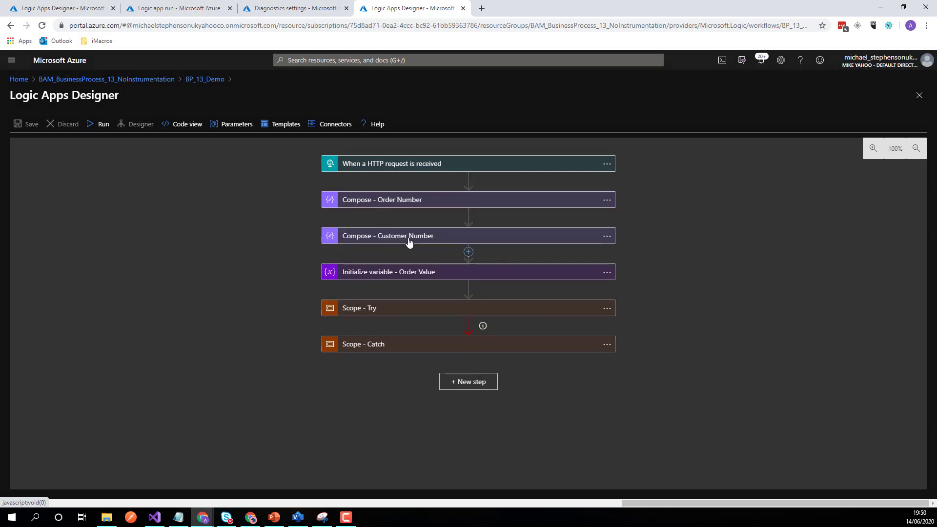
click(387, 309)
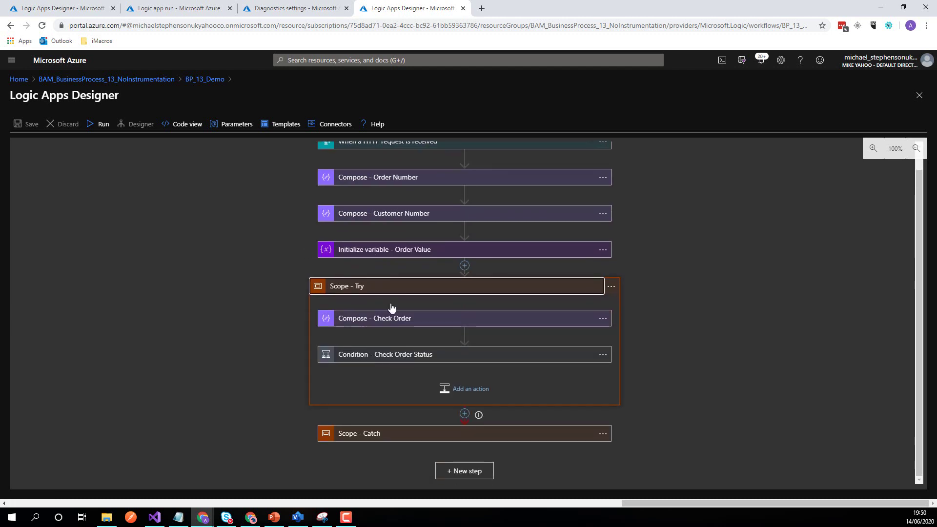
click(360, 321)
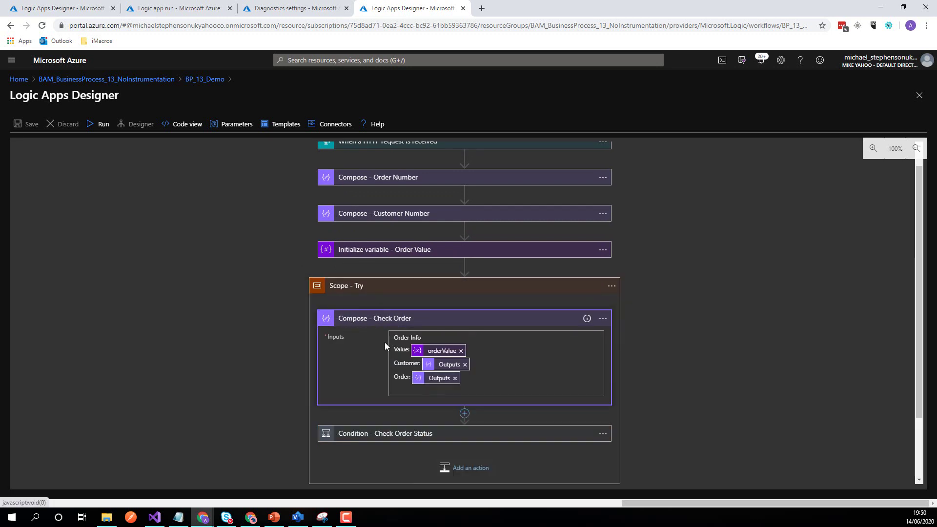
click(363, 319)
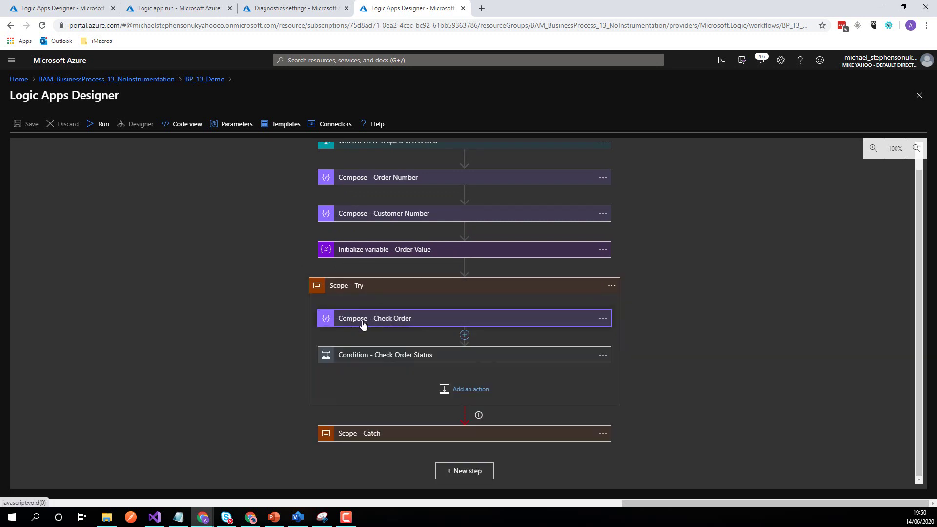
- Expand Condition - Check Order Status to inspect the actions in both branches, including HTTP, and expand Scope - Catch
click(363, 360)
scroll(269, 293, down, 4)
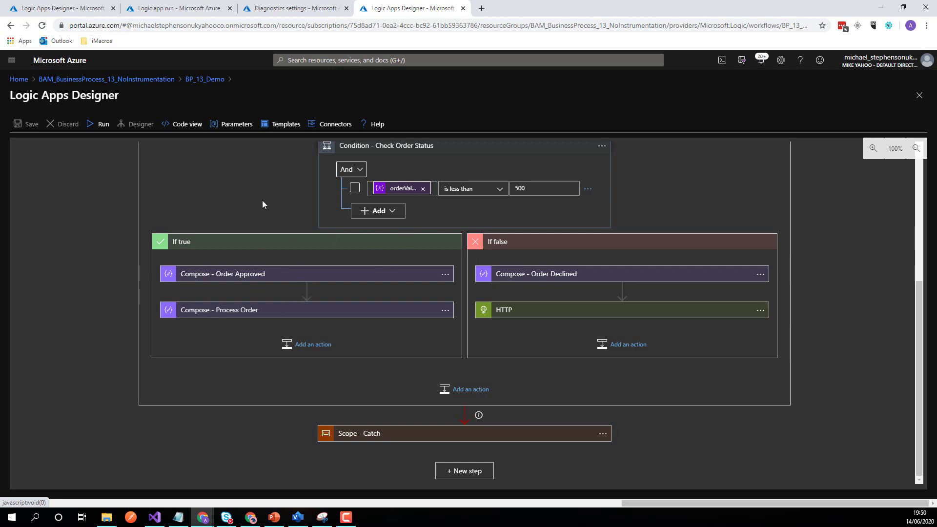
click(235, 316)
click(234, 313)
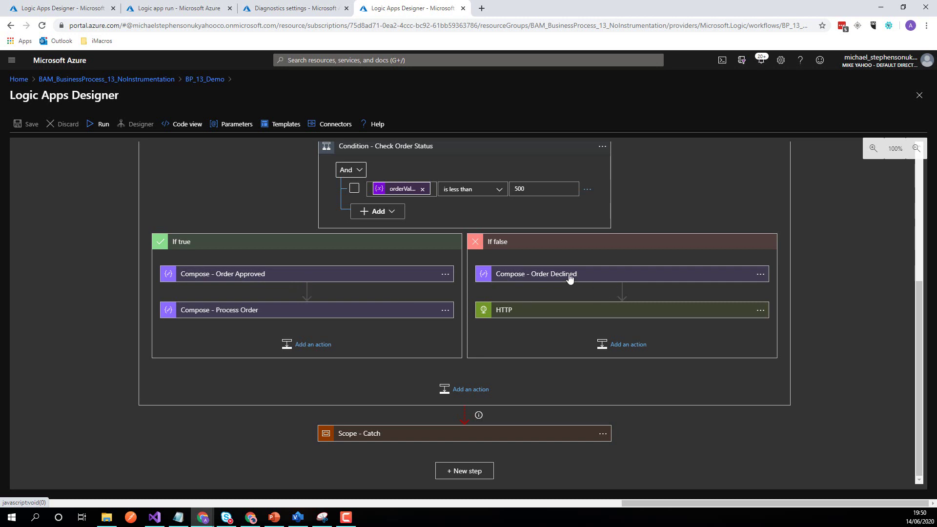
click(522, 312)
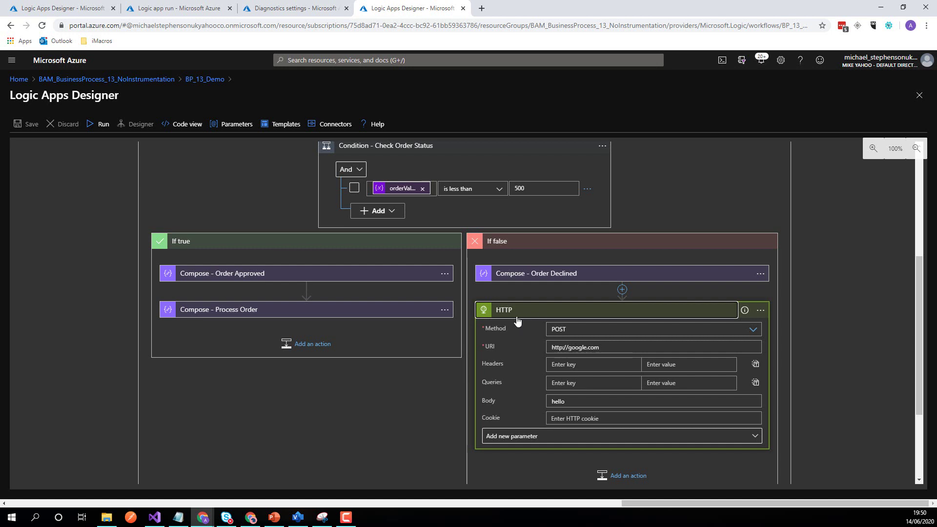
click(517, 321)
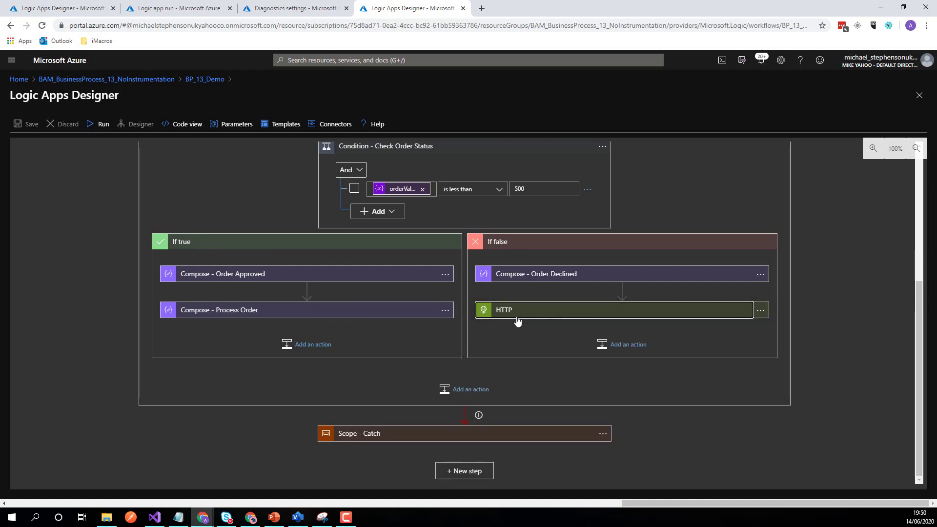
click(421, 440)
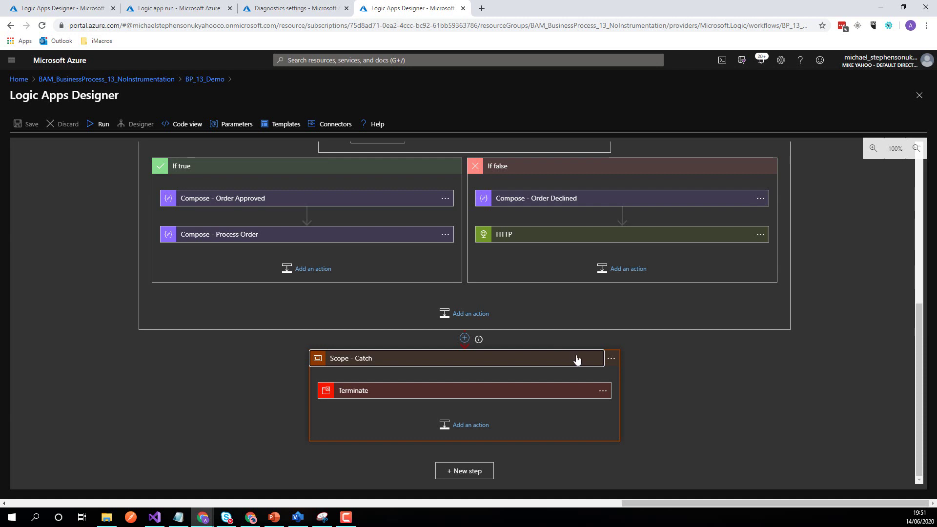
- Review the tracked properties in the settings of Compose - Customer Number, cancel the settings and collapse the action
scroll(669, 349, up, 3)
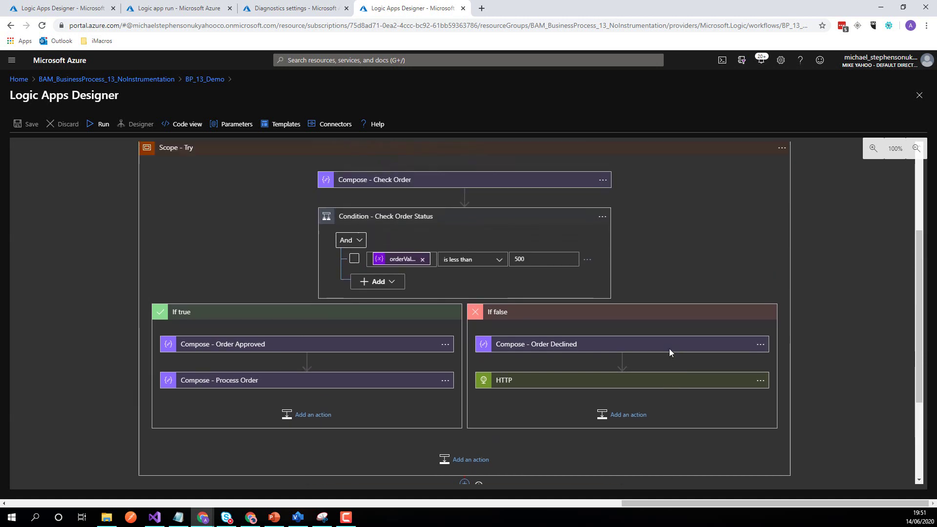
scroll(663, 330, up, 3)
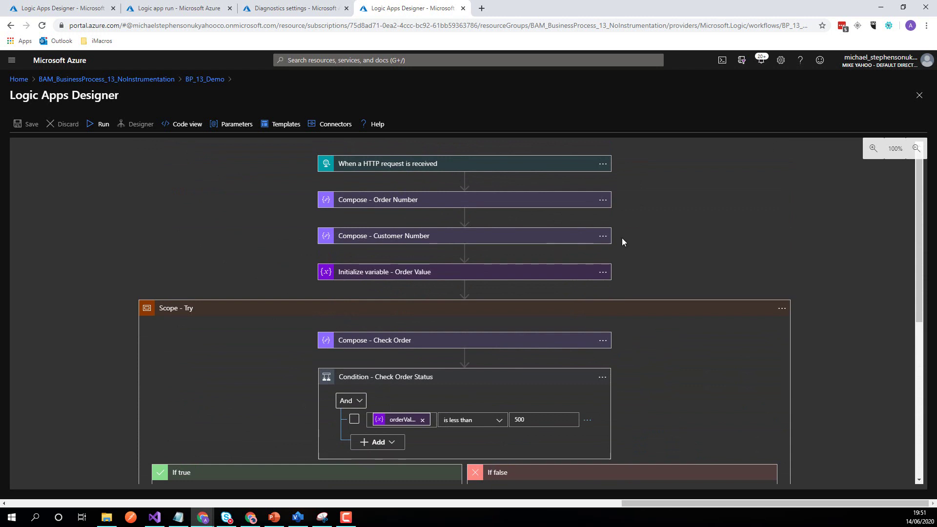
click(604, 237)
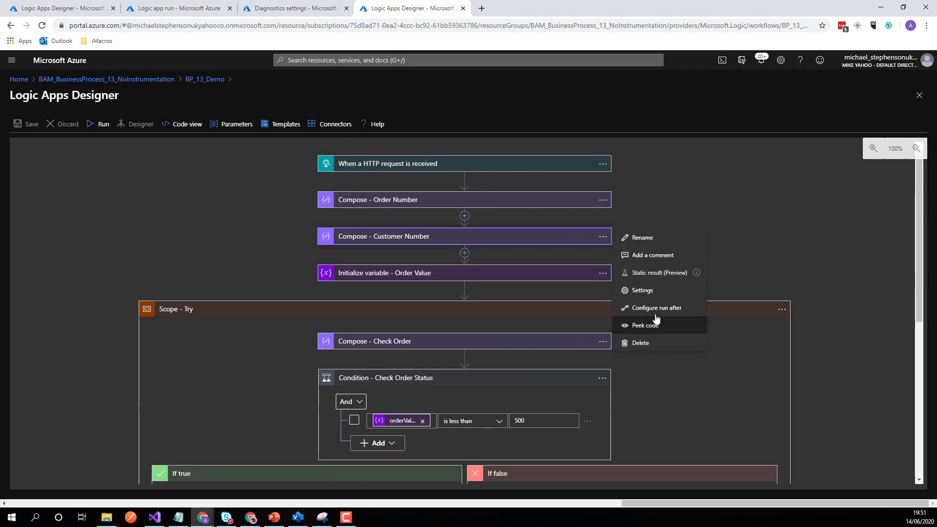
click(654, 290)
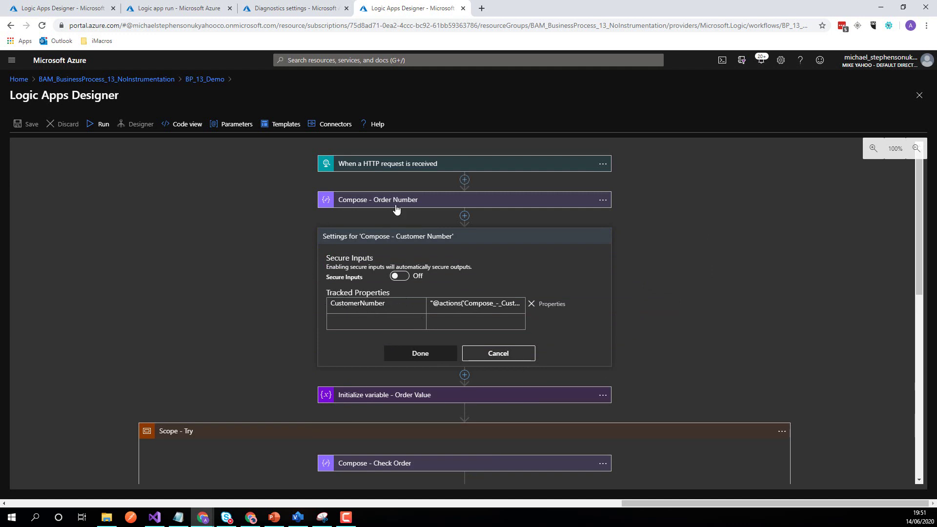
click(500, 353)
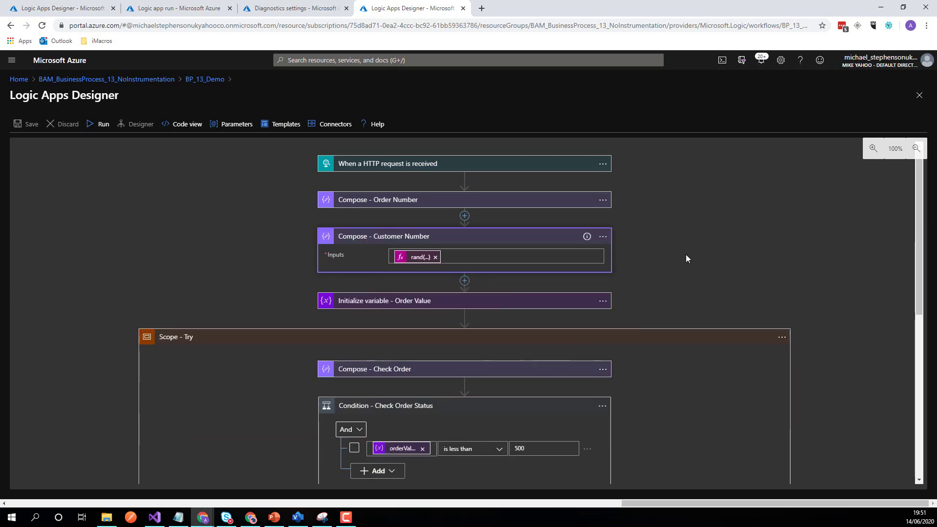
click(544, 237)
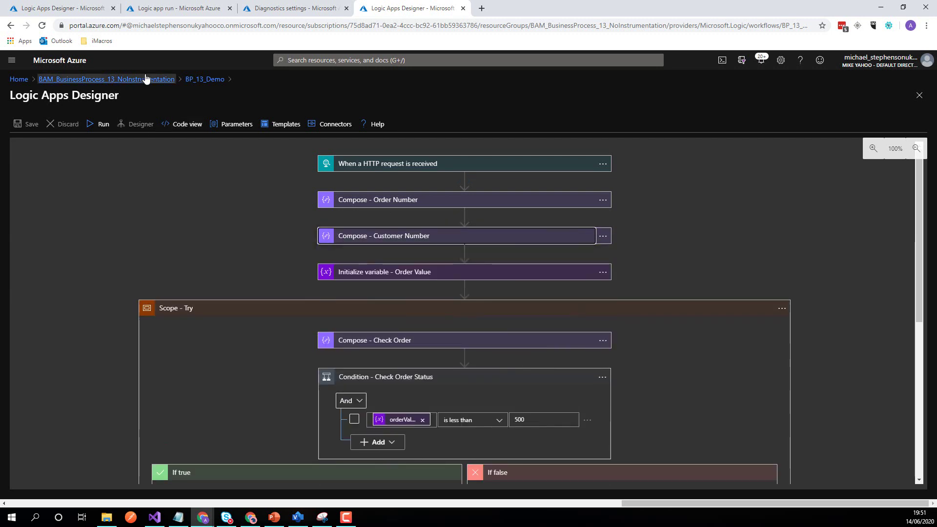
- Review the EventHub diagnostic setting of the BP_13_Demo logic app and return to its list of diagnostic settings
click(204, 79)
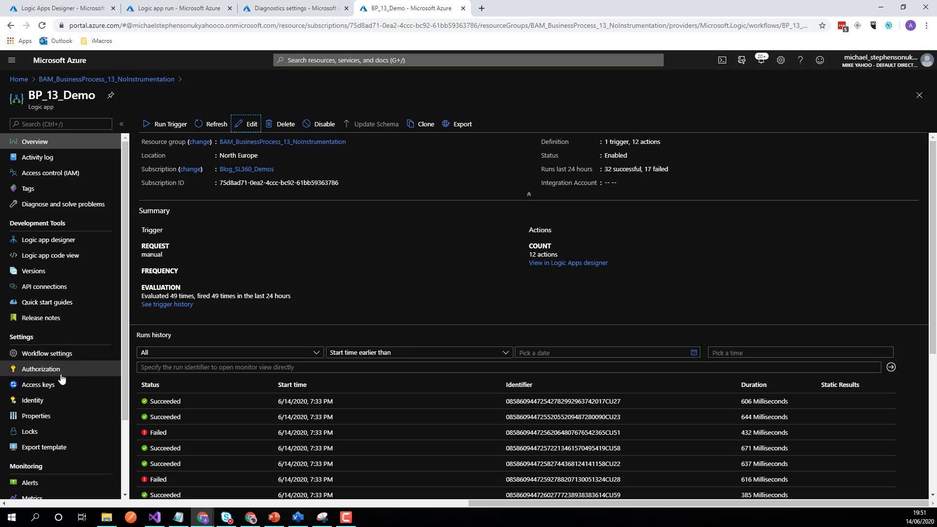
scroll(61, 381, down, 2)
click(59, 425)
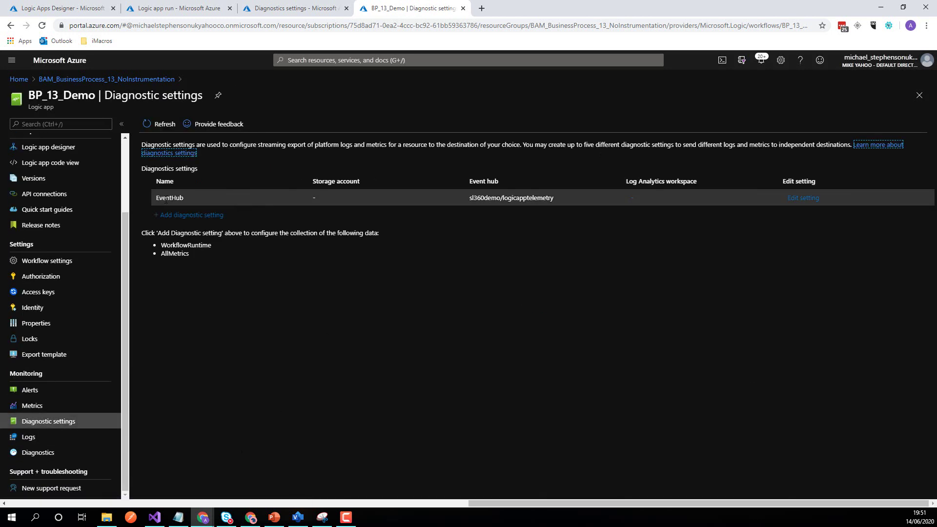
click(798, 198)
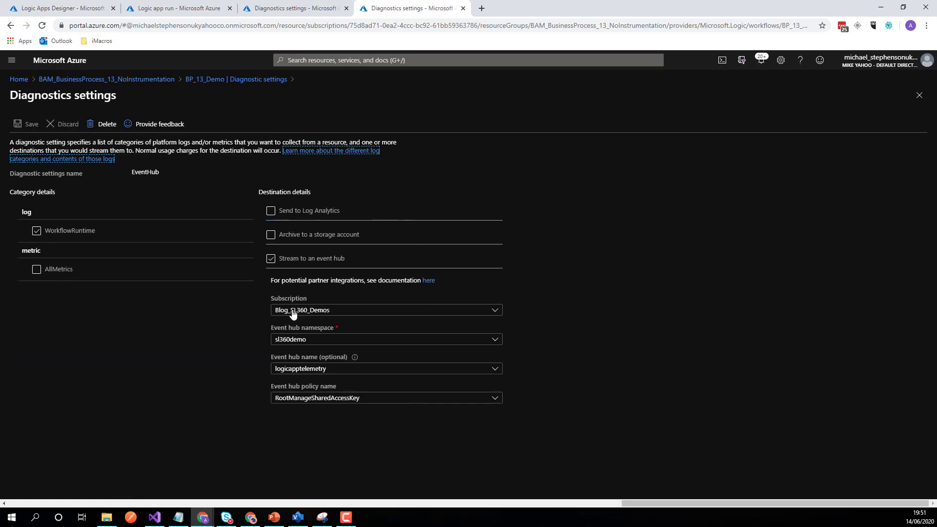
click(241, 80)
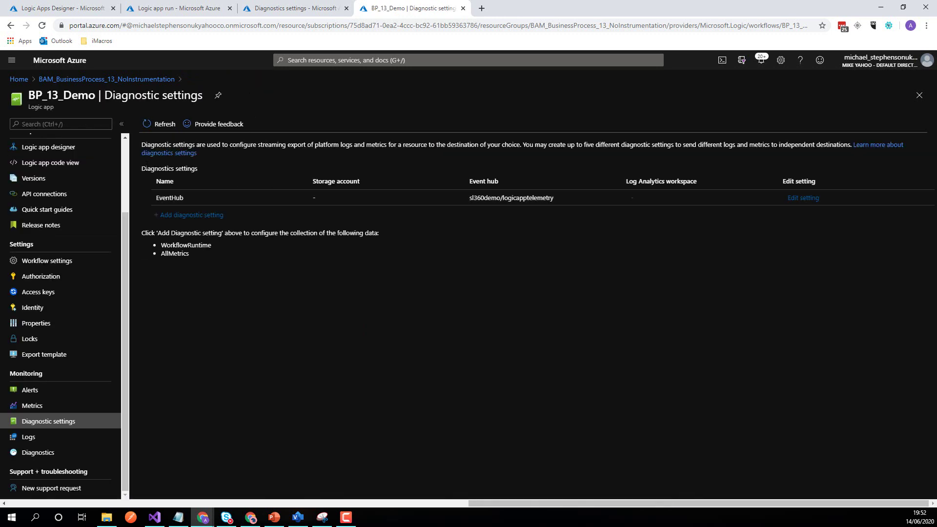
- Switch to the SendToSL360 designer and collapse Compose - BAM Mappings and the For each - Event Hub Record loop
click(62, 6)
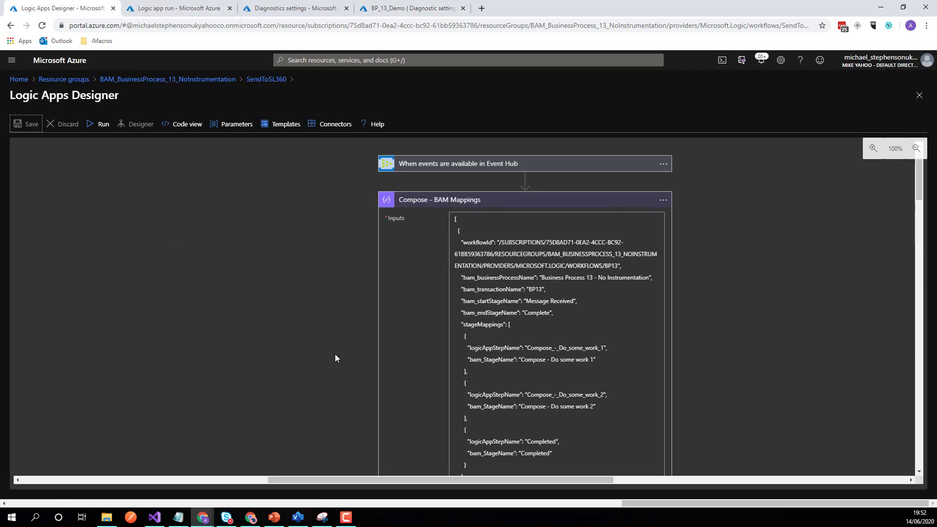
click(503, 204)
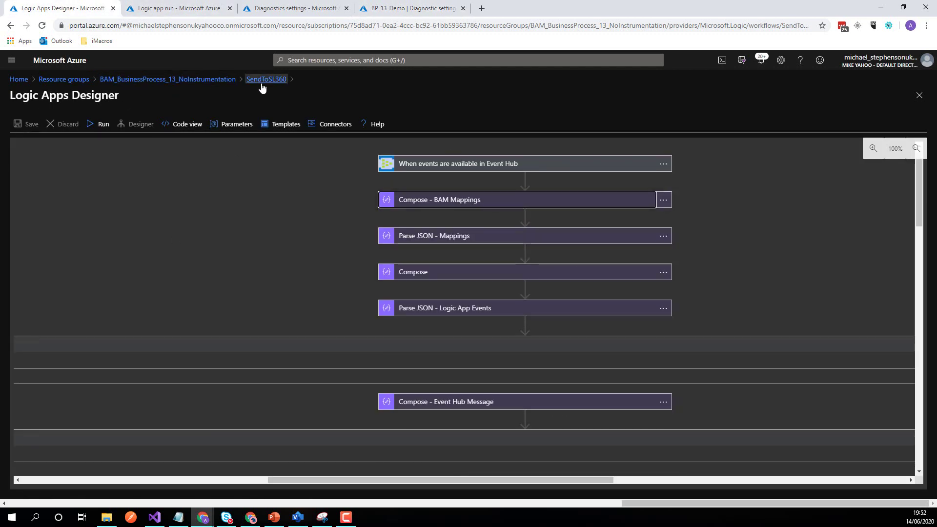
click(303, 349)
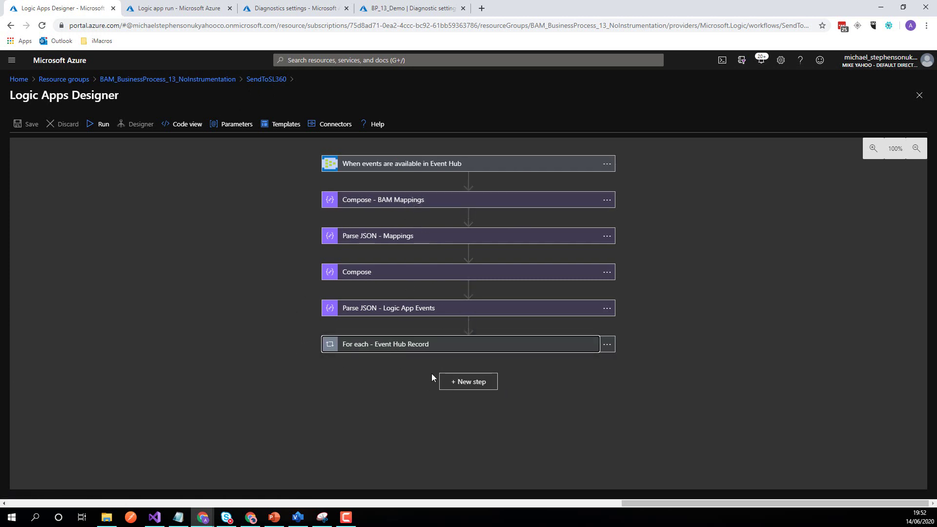
- Open the most recent SendToSL360 run and examine the event records in the input content of Parse JSON - Logic App Events
click(161, 8)
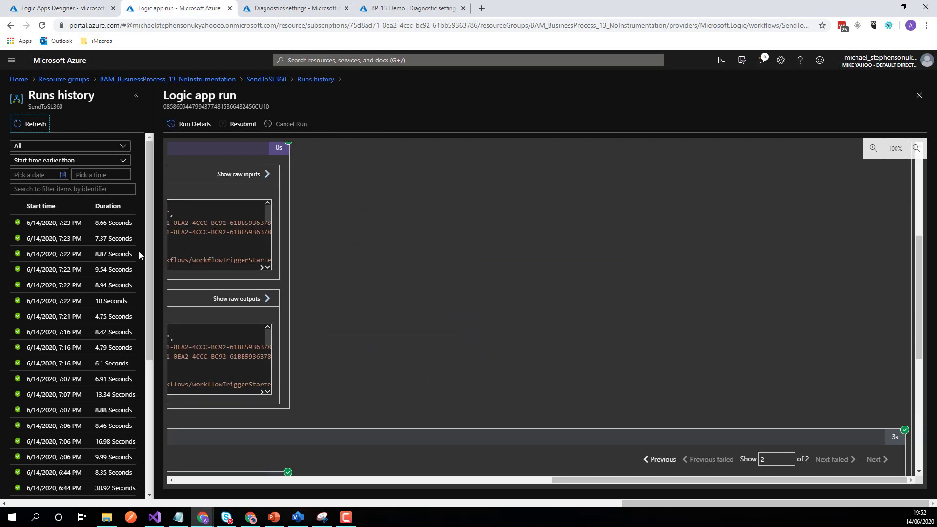
click(117, 223)
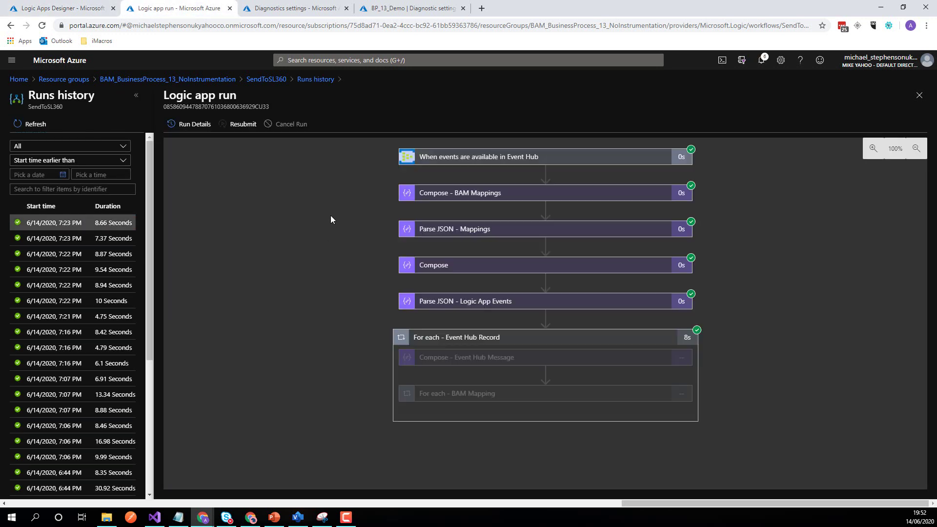
click(470, 306)
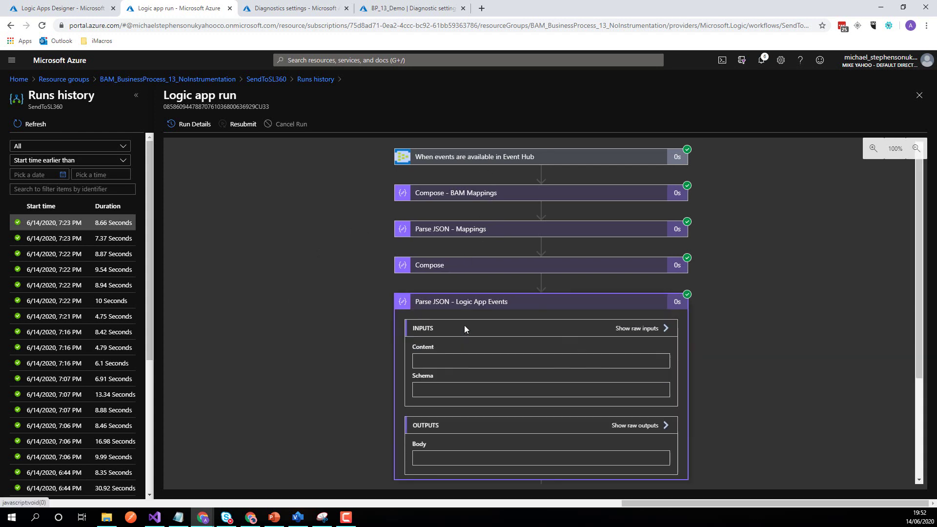
scroll(780, 341, down, 2)
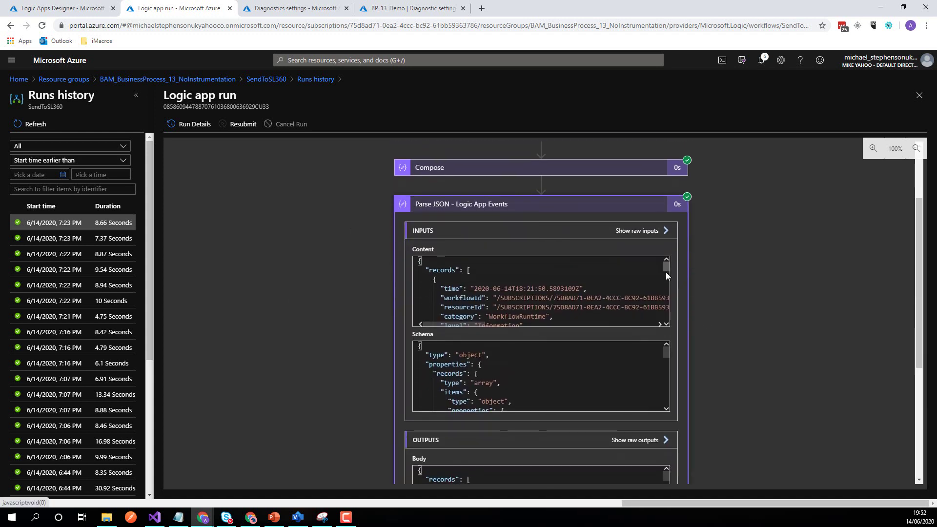
drag(665, 271, 669, 270)
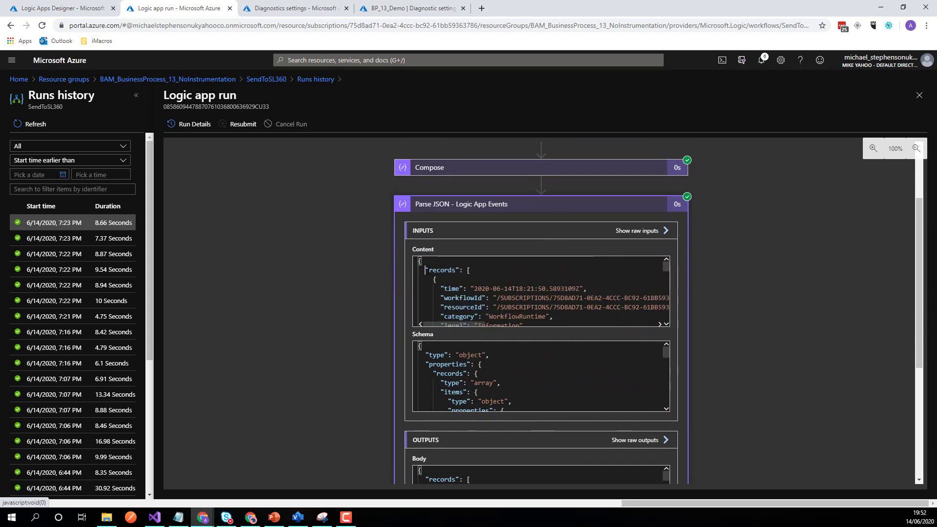
drag(425, 270, 451, 289)
scroll(451, 289, down, 5)
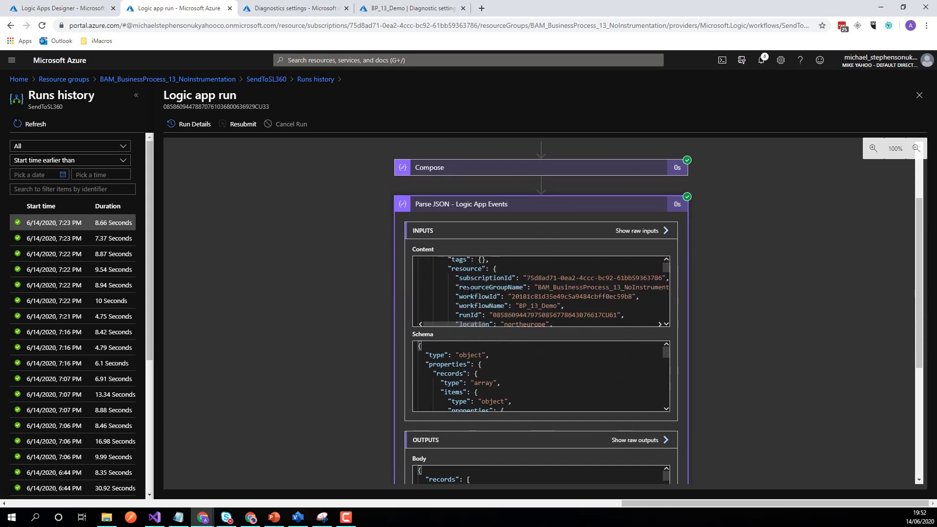
scroll(451, 288, up, 3)
scroll(540, 291, down, 5)
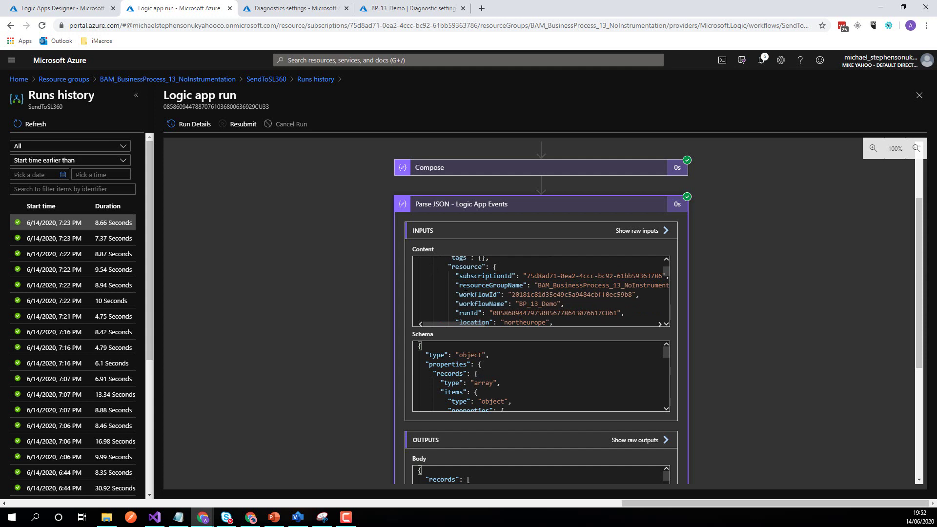
click(627, 209)
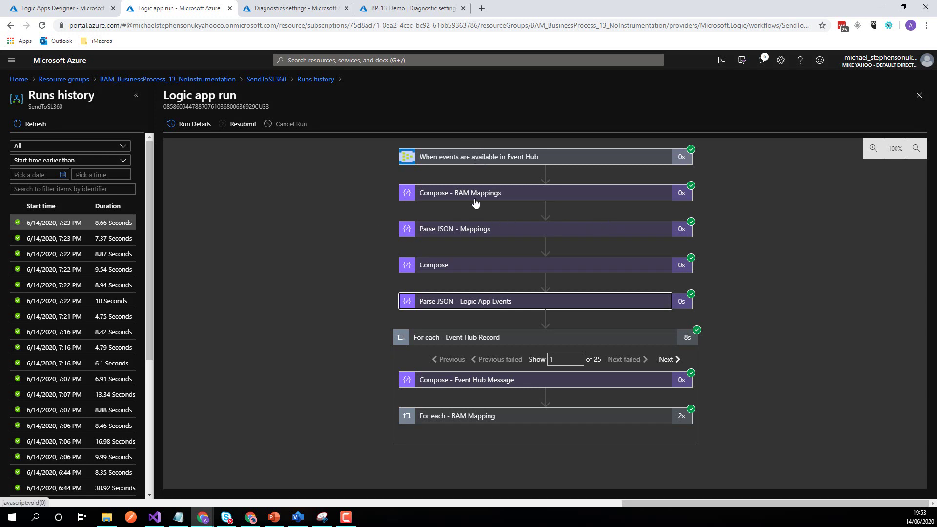
- Review Compose - BAM Mappings in the run and in the SendToSL360 designer, highlighting the workflowId, business process name and transaction name
click(436, 197)
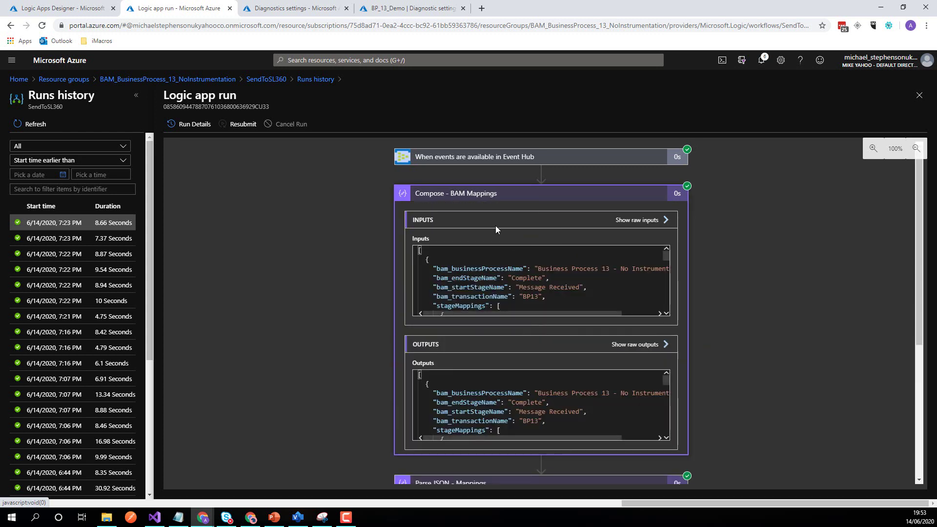
click(63, 8)
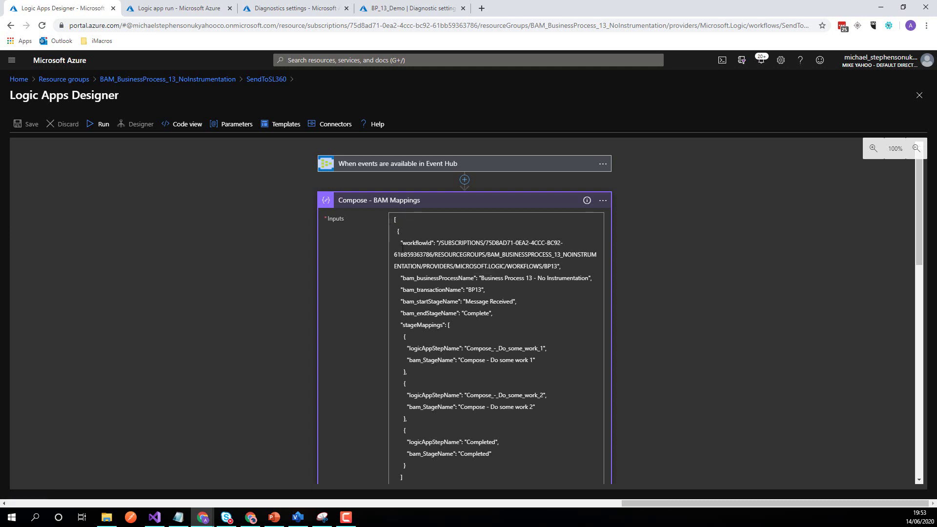
drag(400, 243, 559, 266)
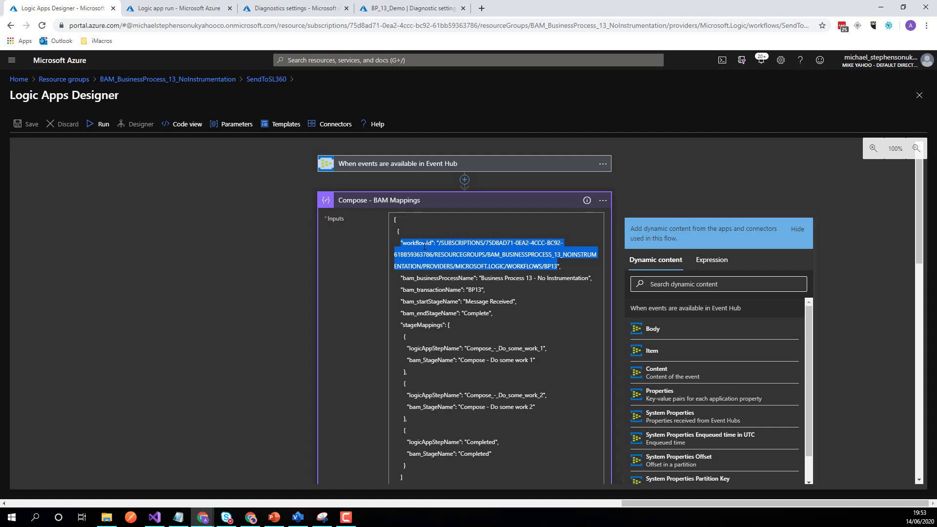
drag(399, 279, 551, 286)
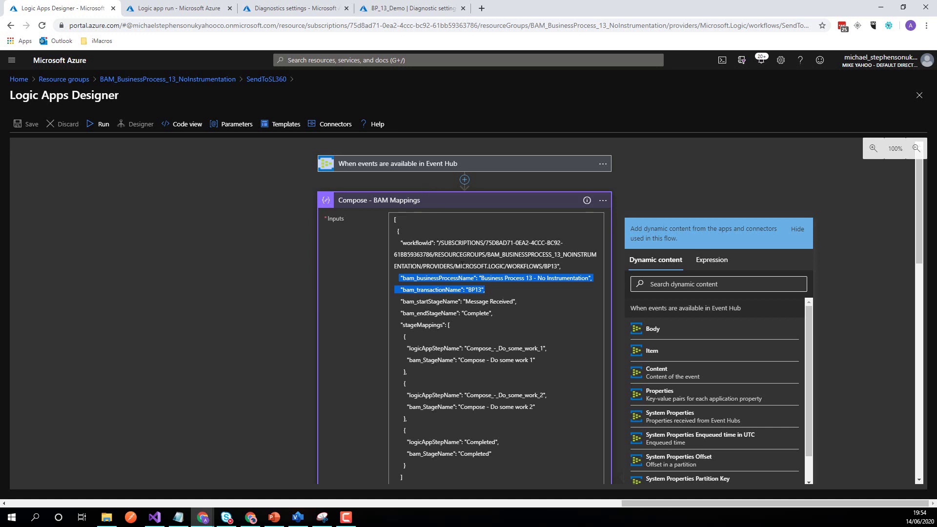
- Highlight the Compose_-_Do_some_work_1 step name in the mappings and compare it with the action names in the latest BP_13_Demo run's details
click(401, 326)
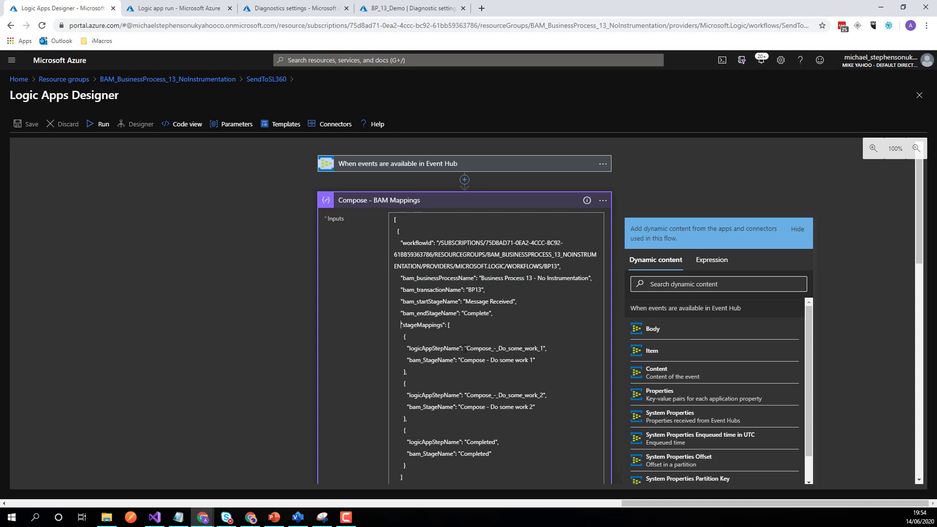
drag(465, 348, 544, 350)
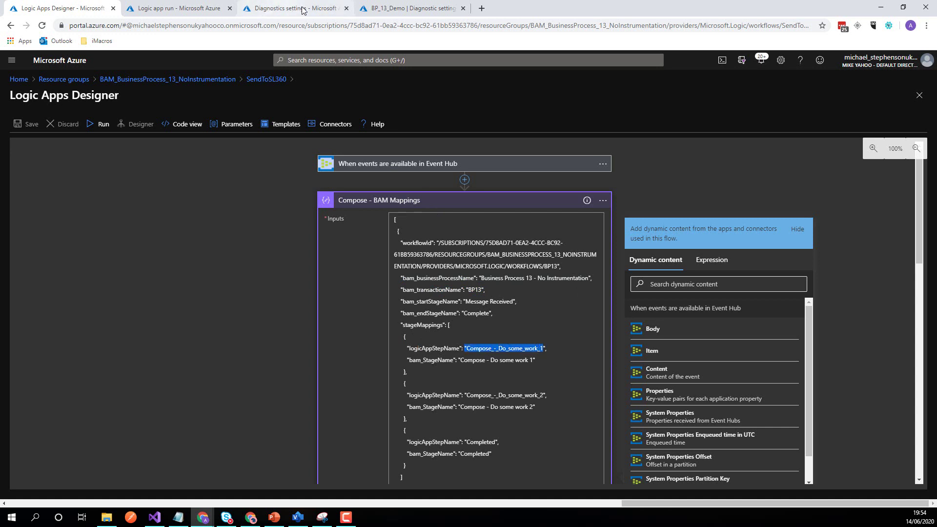
click(391, 9)
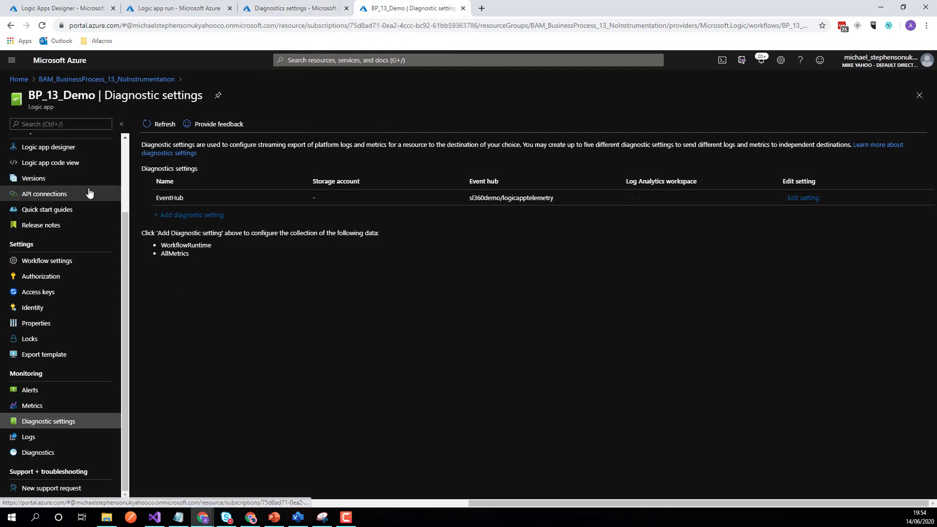
scroll(80, 171, up, 3)
click(63, 141)
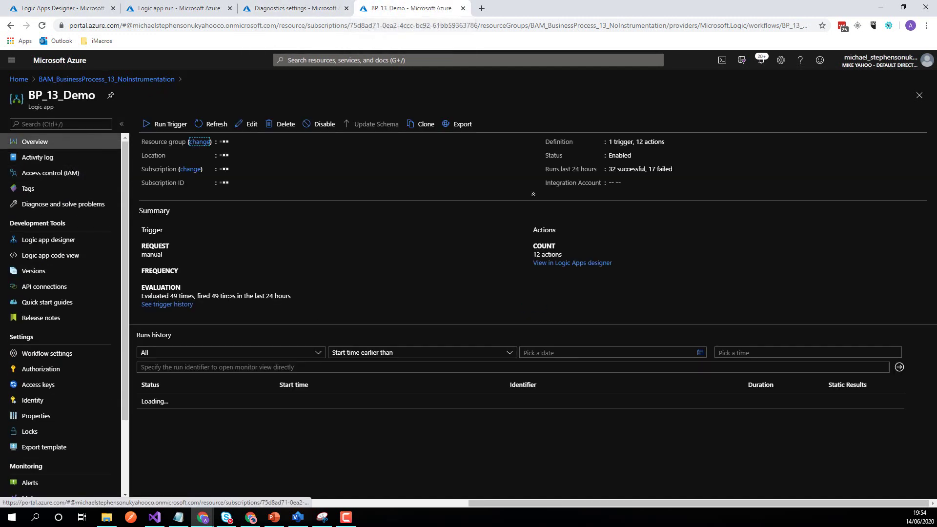
click(208, 409)
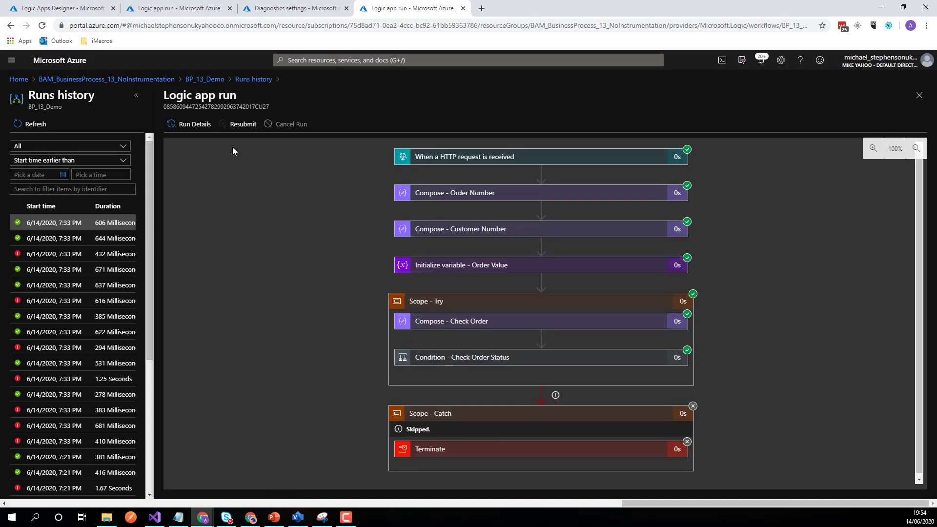
click(168, 125)
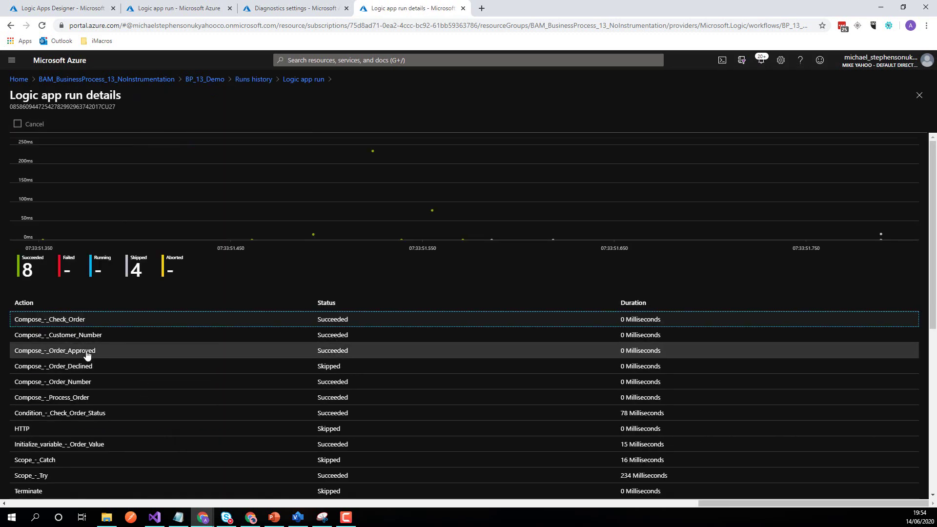
drag(129, 356, 12, 351)
- Return to the SendToSL360 designer, highlight the first mapping's bam_StageName, and review the BP_13_Demo stage mappings in Compose - BAM Mappings
click(81, 9)
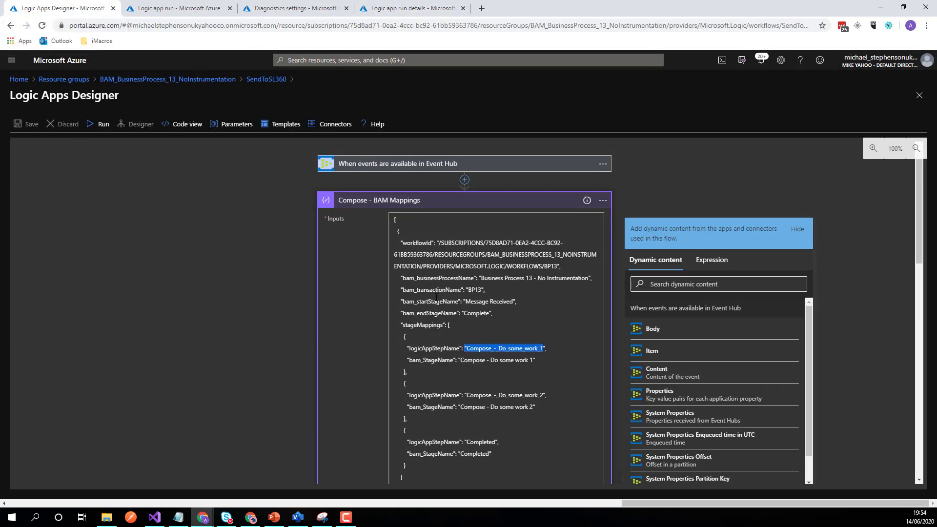
drag(458, 360, 532, 363)
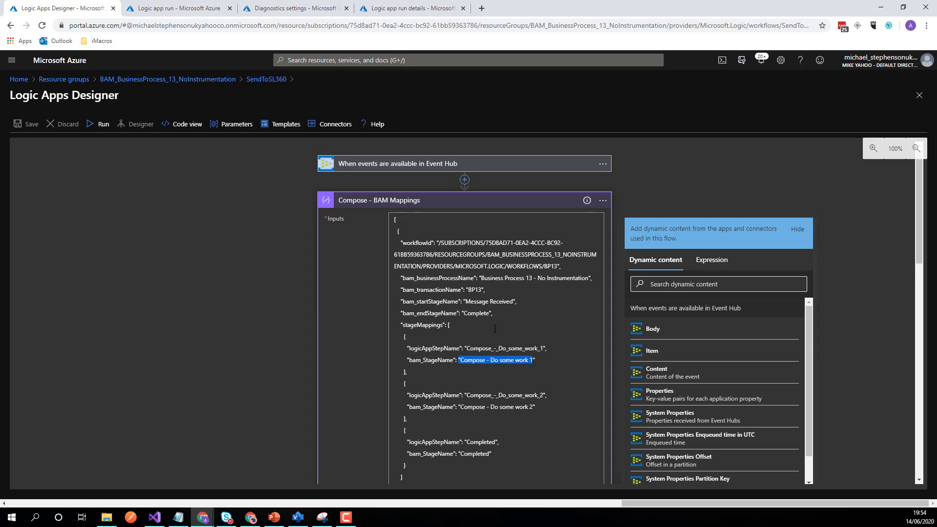
scroll(495, 329, down, 3)
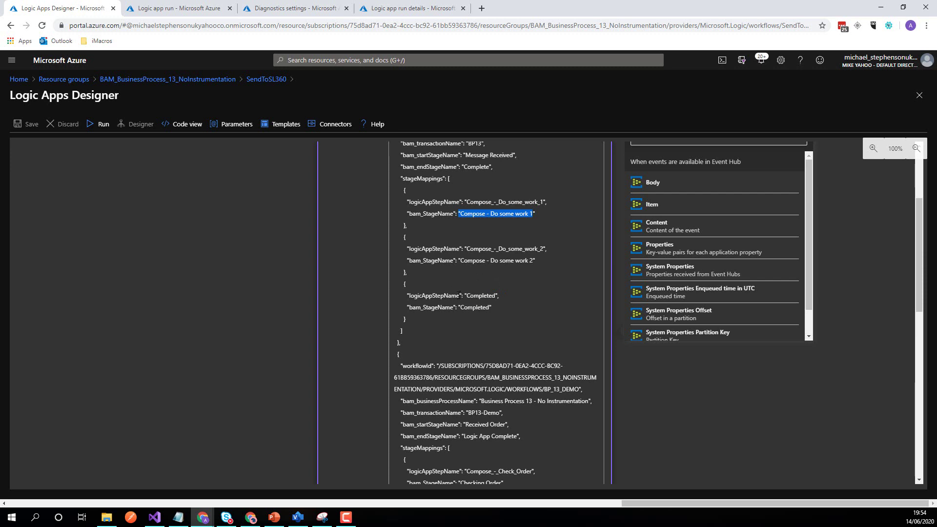
scroll(485, 306, down, 3)
scroll(485, 305, down, 3)
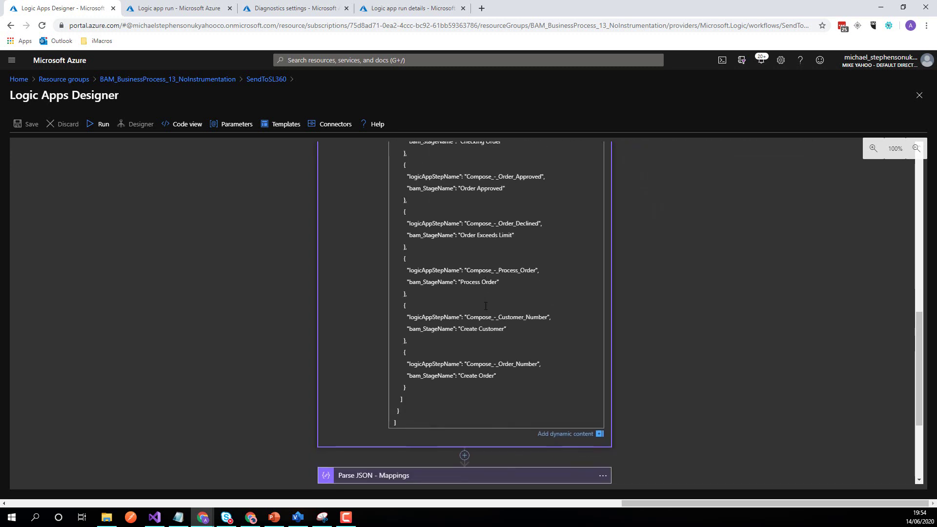
scroll(473, 355, up, 1)
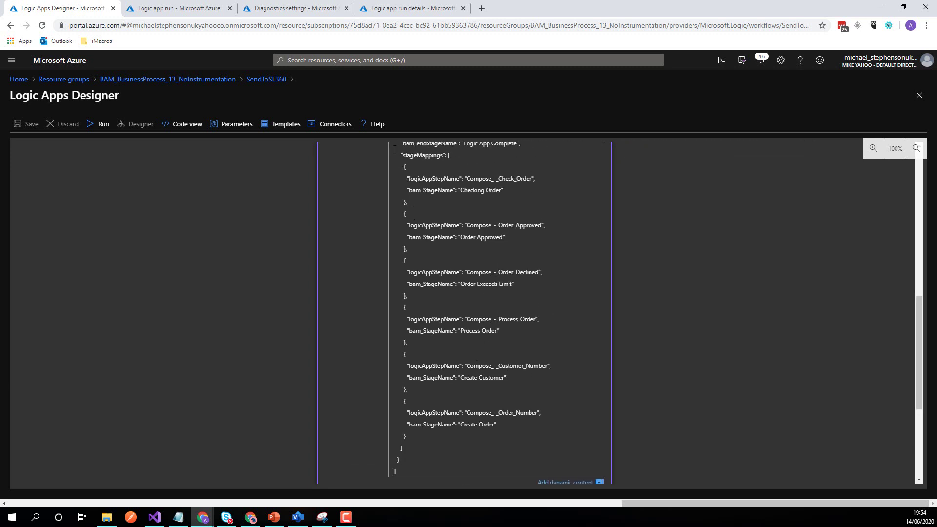
scroll(422, 225, up, 2)
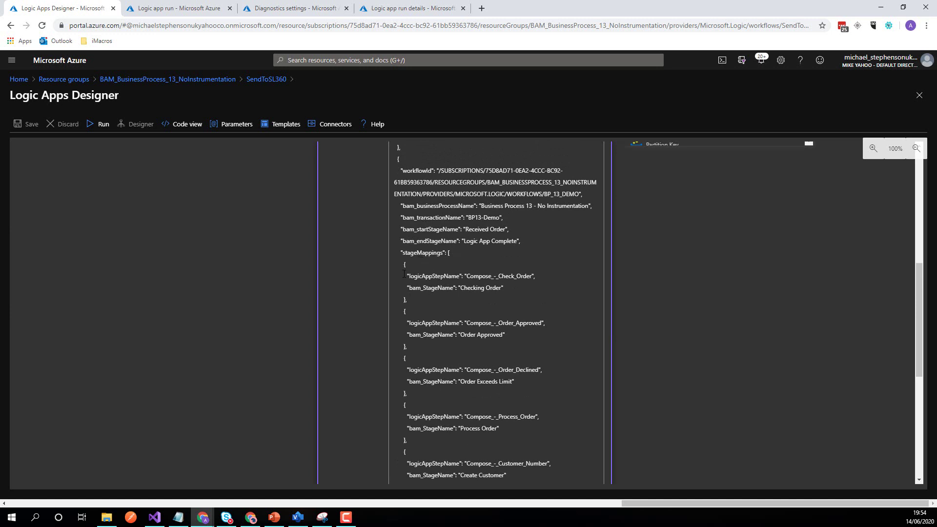
double_click(473, 288)
double_click(468, 335)
click(486, 382)
scroll(481, 325, up, 1)
scroll(481, 325, up, 5)
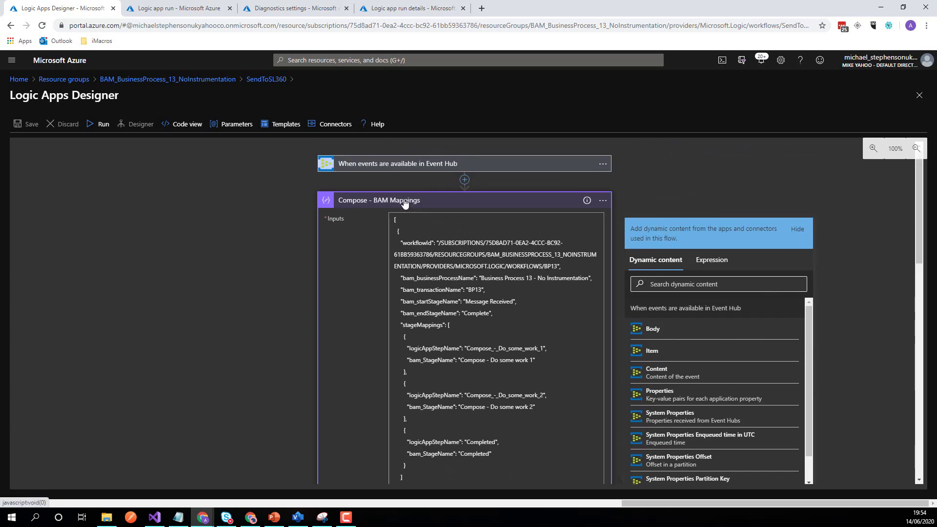
- Collapse Compose - BAM Mappings and expand For each - Event Hub Record to examine its nested BAM Mapping loop and switch cases
click(393, 213)
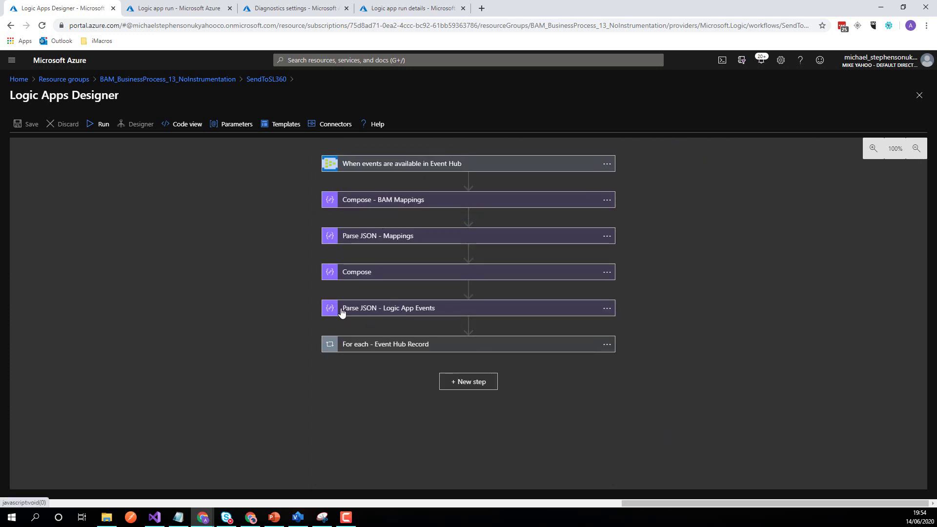
click(382, 345)
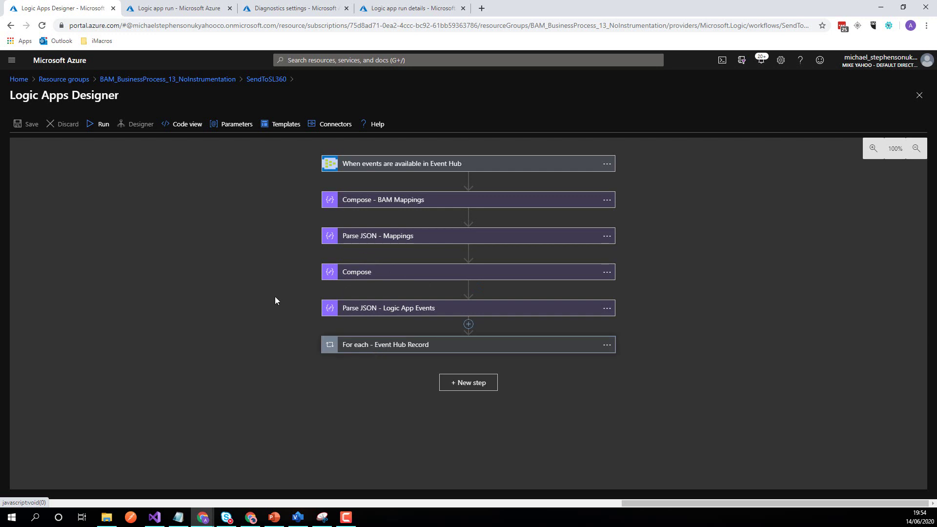
scroll(88, 210, down, 2)
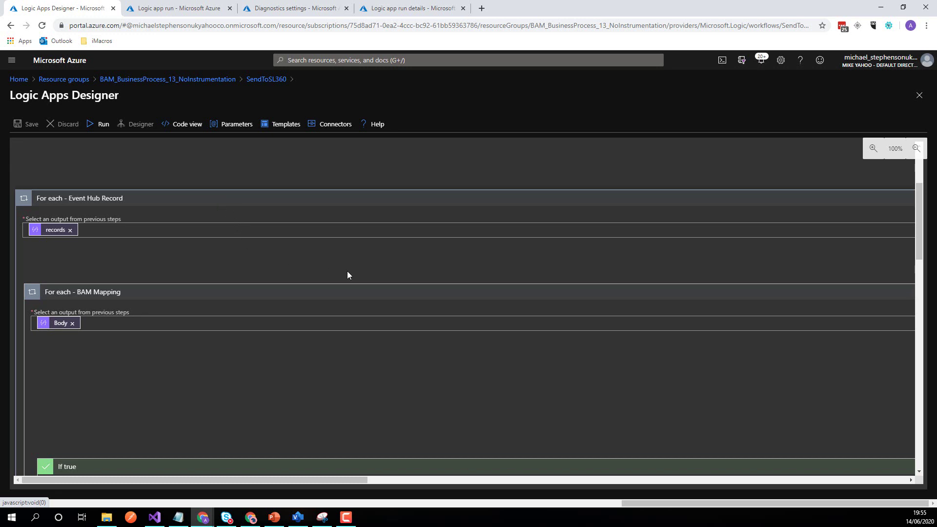
scroll(350, 268, down, 2)
scroll(354, 296, up, 2)
scroll(429, 318, down, 5)
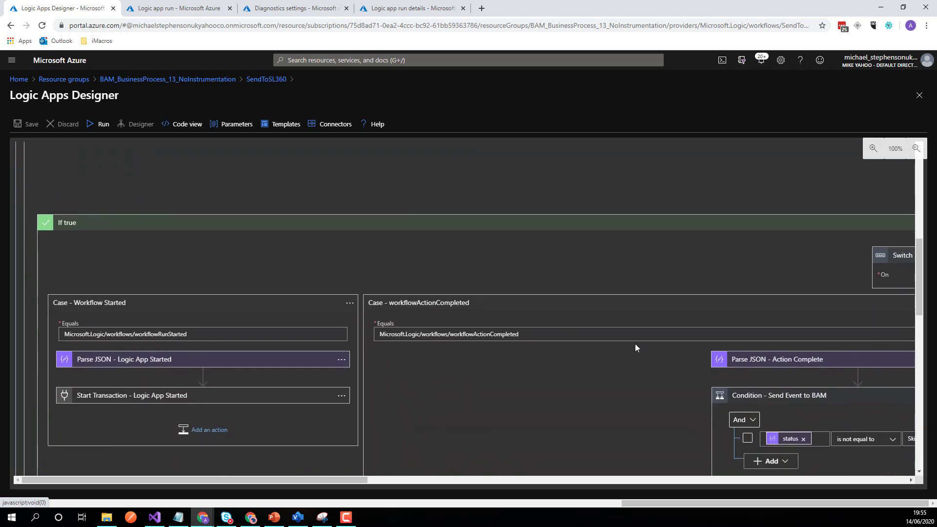
- Collapse the Workflow Started, workflowActionCompleted and workflowRunCompleted cases, and check the contents of the Default case
click(317, 304)
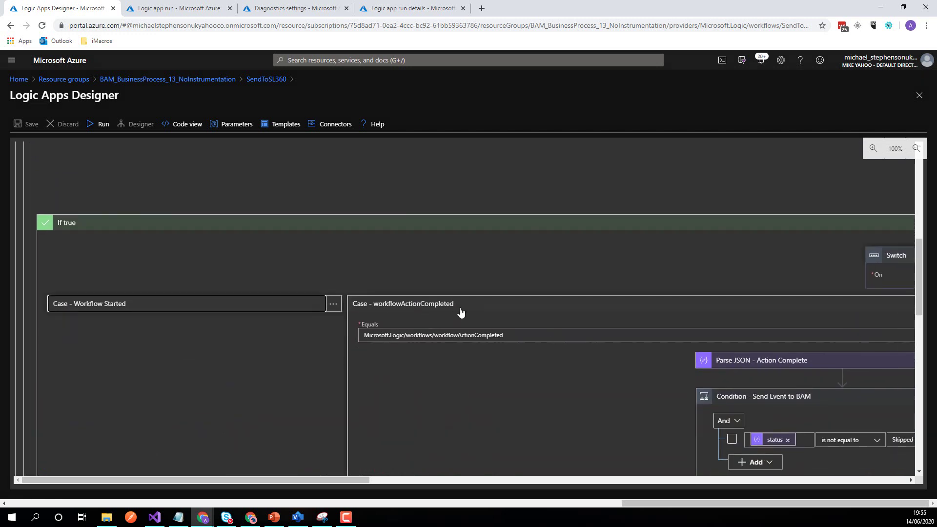
click(501, 308)
click(751, 305)
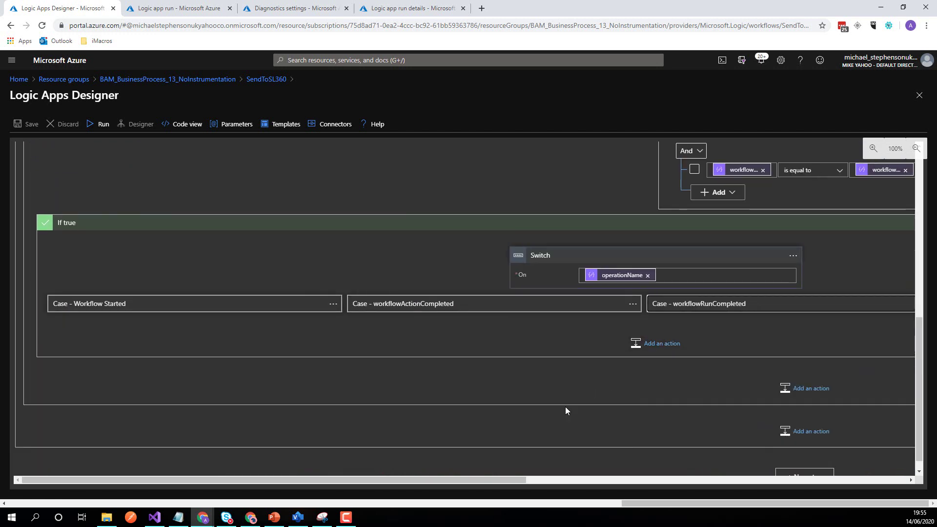
drag(469, 479, 680, 486)
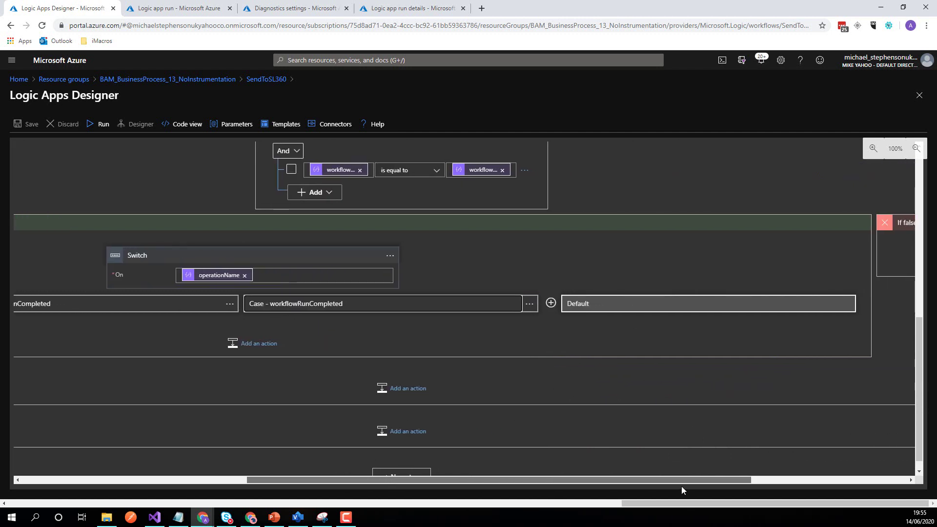
click(653, 308)
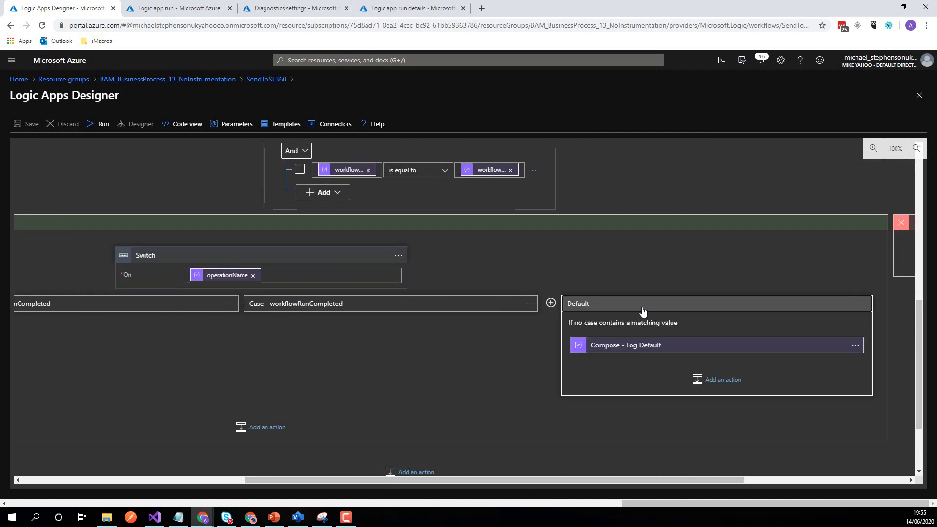
click(641, 309)
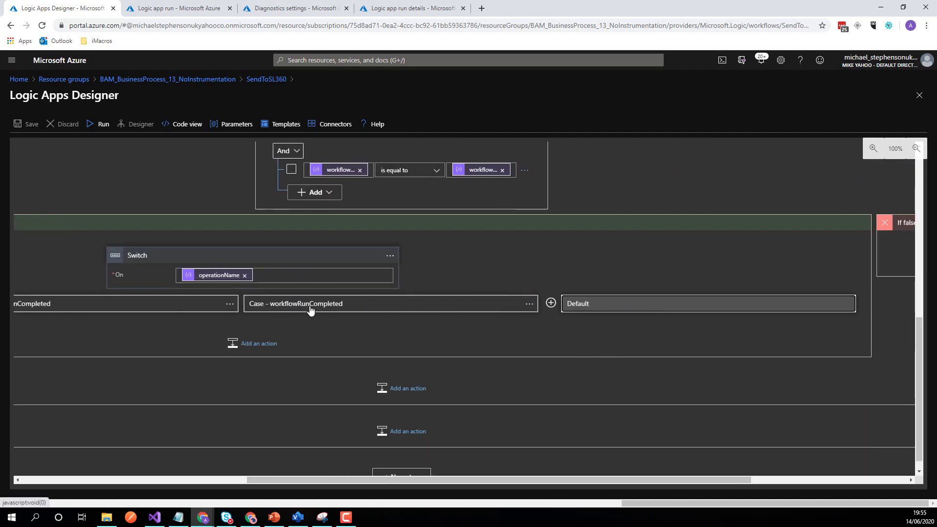
- Expand Case - workflowRunCompleted, inspect its stage status and Logic App Finished checkpoint actions, and highlight the case's Equals value
click(352, 309)
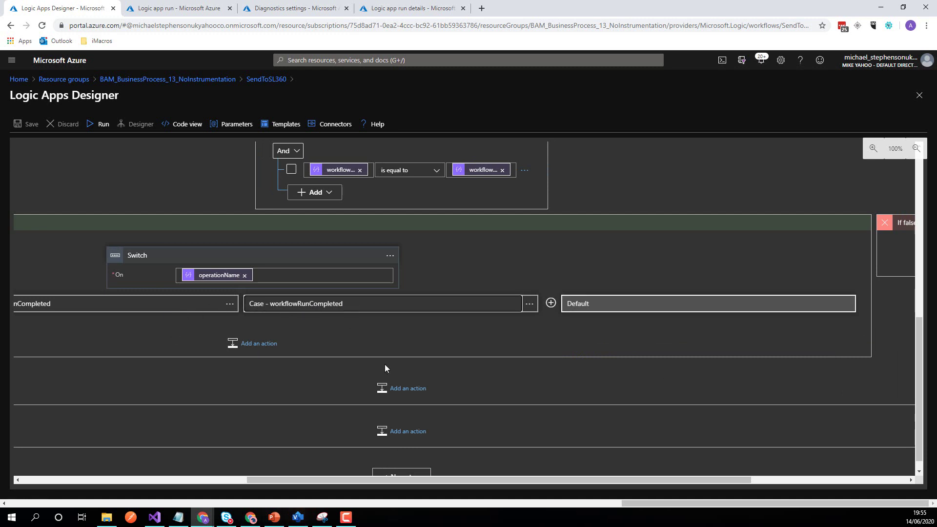
scroll(428, 359, down, 3)
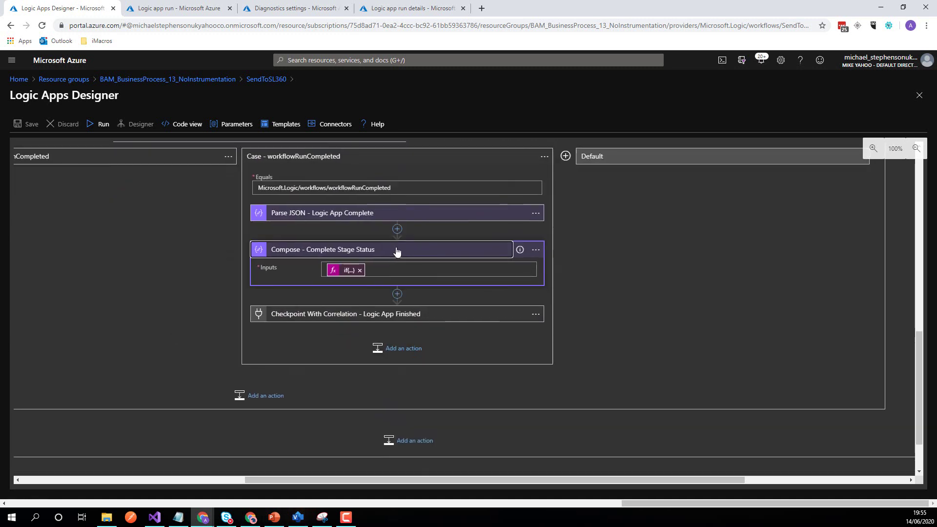
click(397, 253)
click(344, 289)
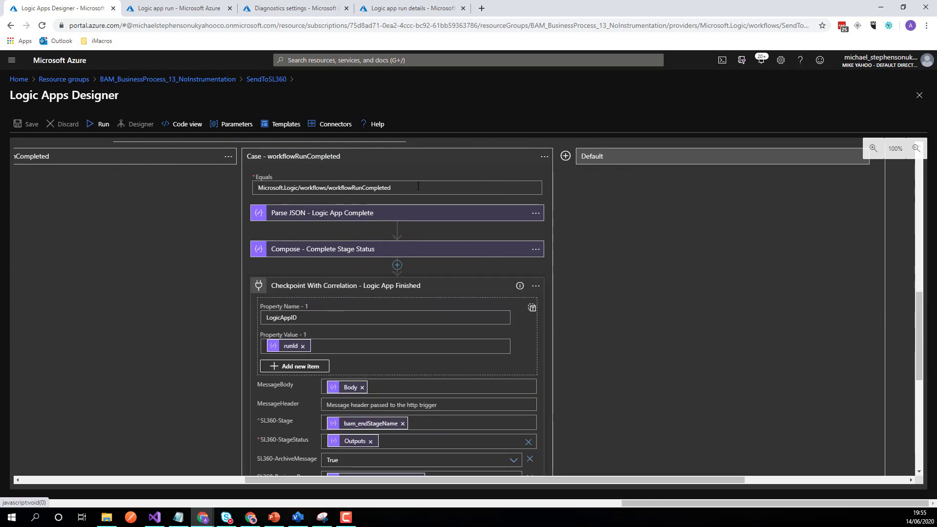
triple_click(356, 188)
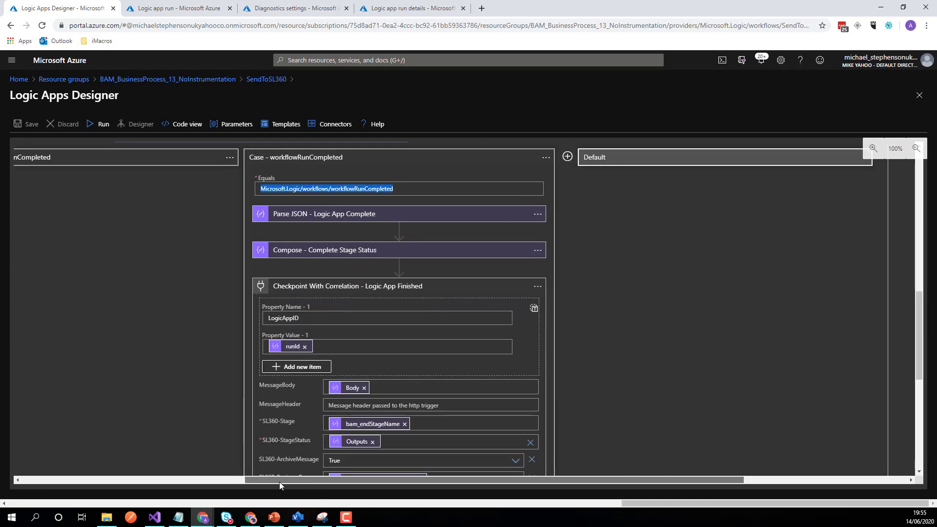
- Expand the Workflow Started and workflowActionCompleted cases to review their actions, and collapse Condition - Send Event to BAM
drag(279, 481, 73, 477)
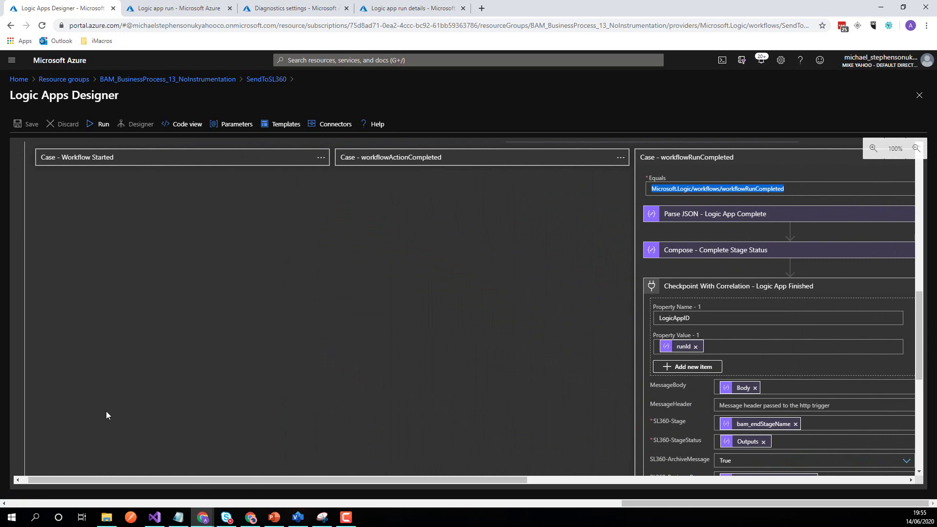
click(178, 159)
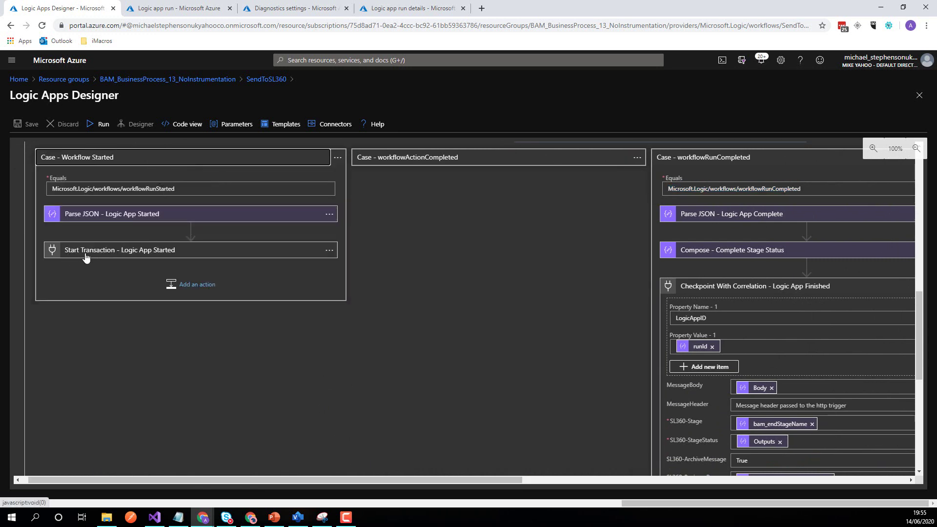
click(490, 158)
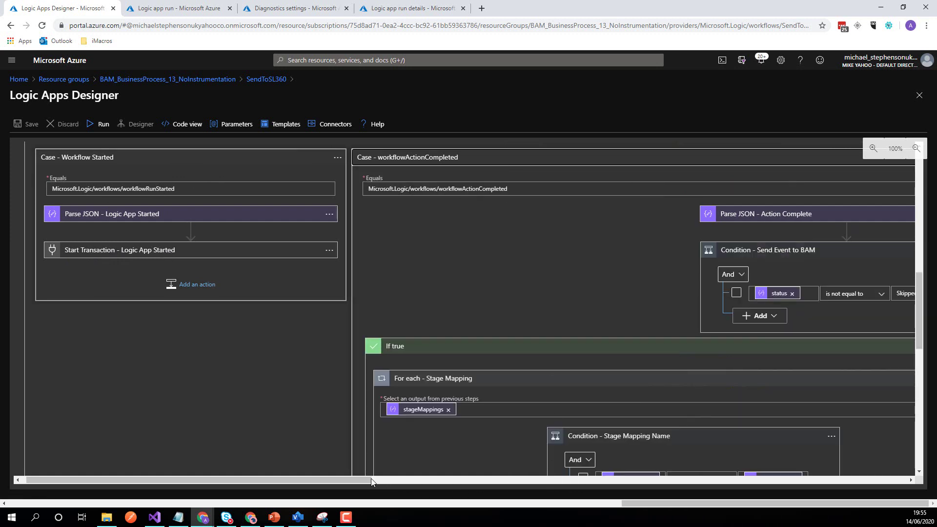
drag(371, 480, 486, 482)
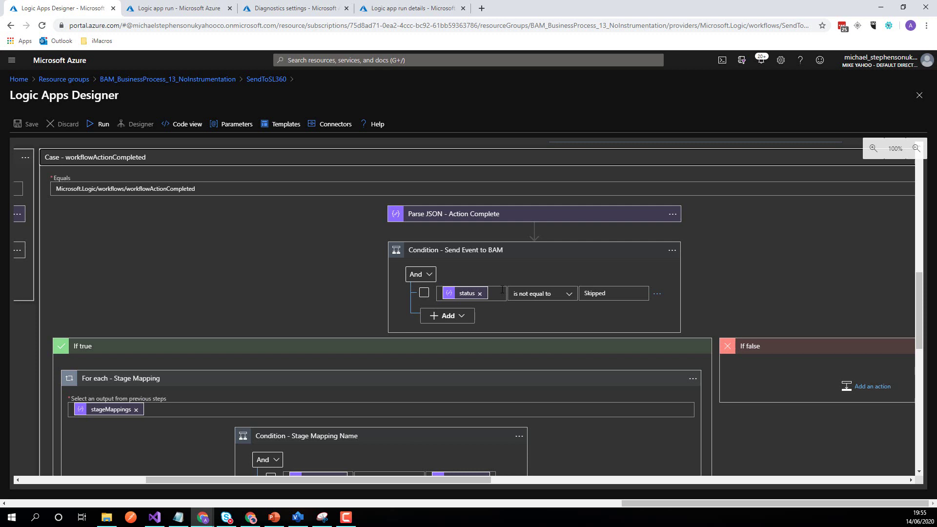
click(507, 253)
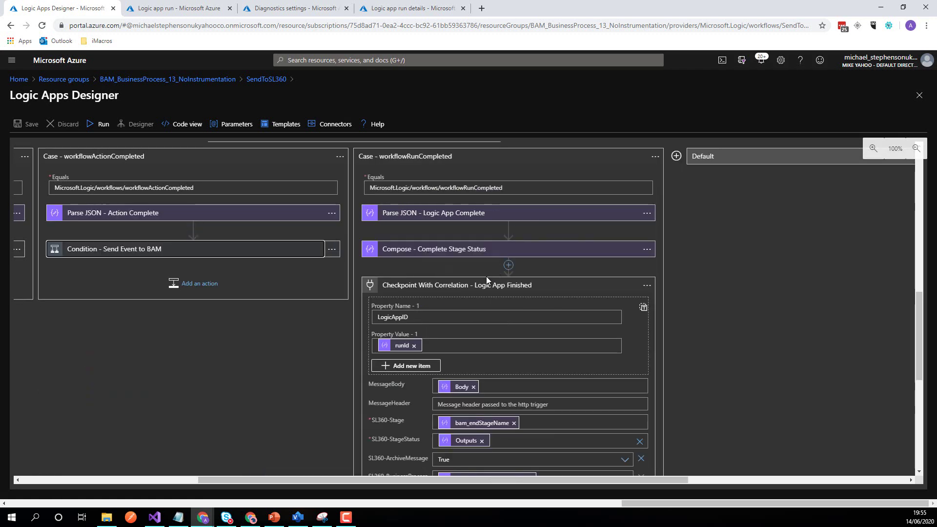
- Collapse and reopen Checkpoint With Correlation - Logic App Finished, and highlight its LogicAppID property name
click(426, 290)
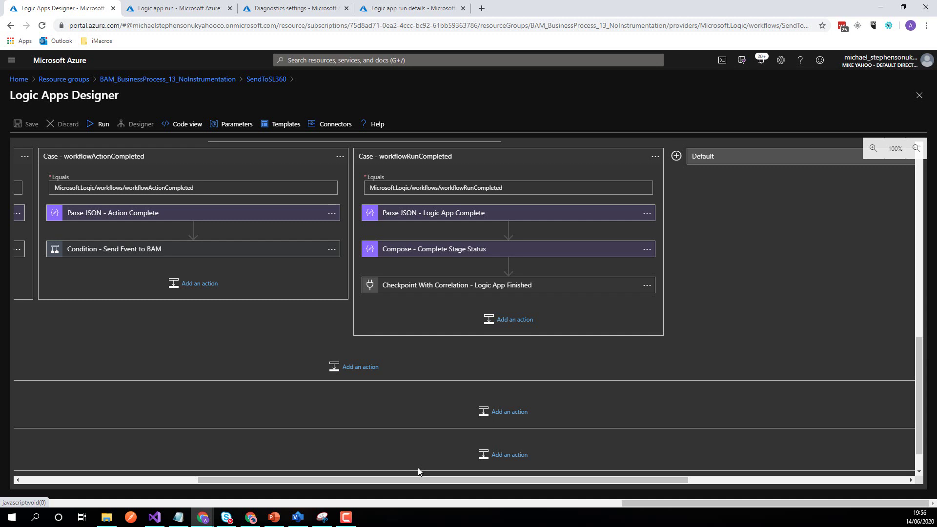
click(419, 288)
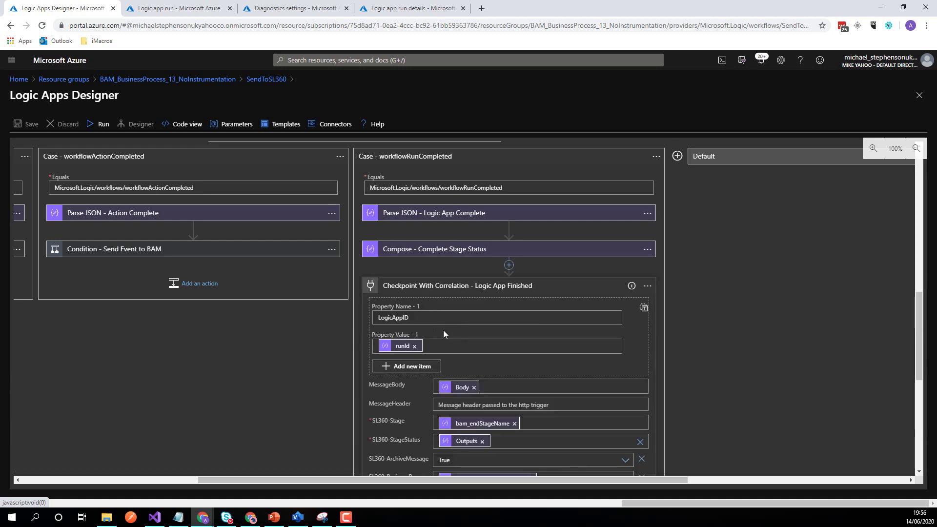
click(397, 317)
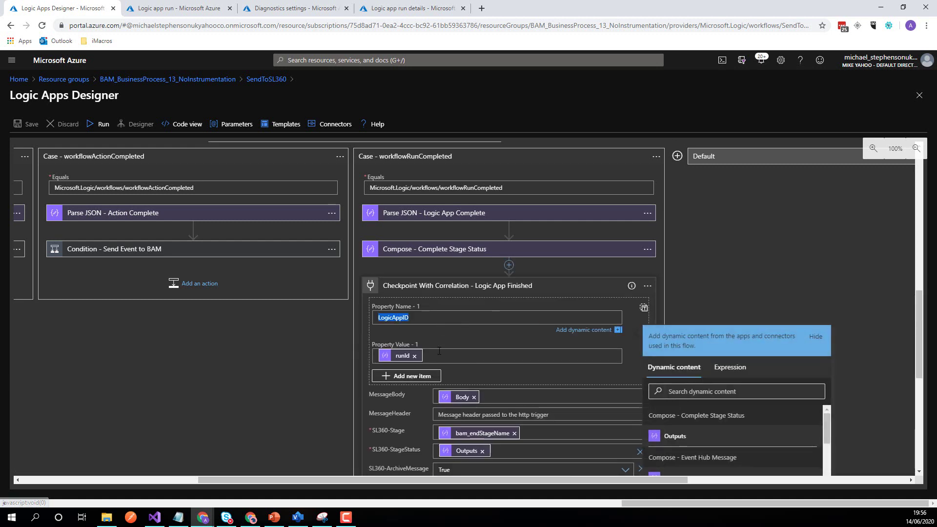
double_click(390, 318)
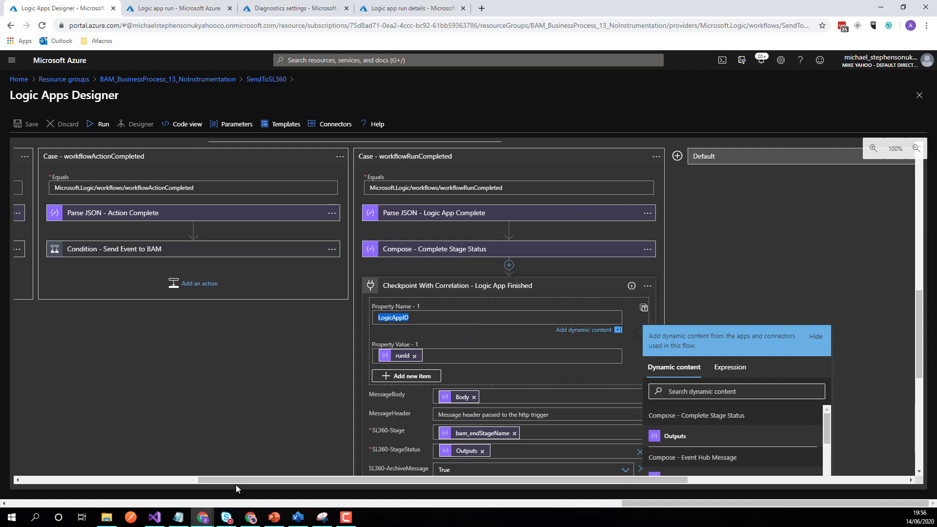
- Expand Start Transaction - Logic App Started in the Workflow Started case and highlight its MessageHeader content
drag(235, 481, 64, 317)
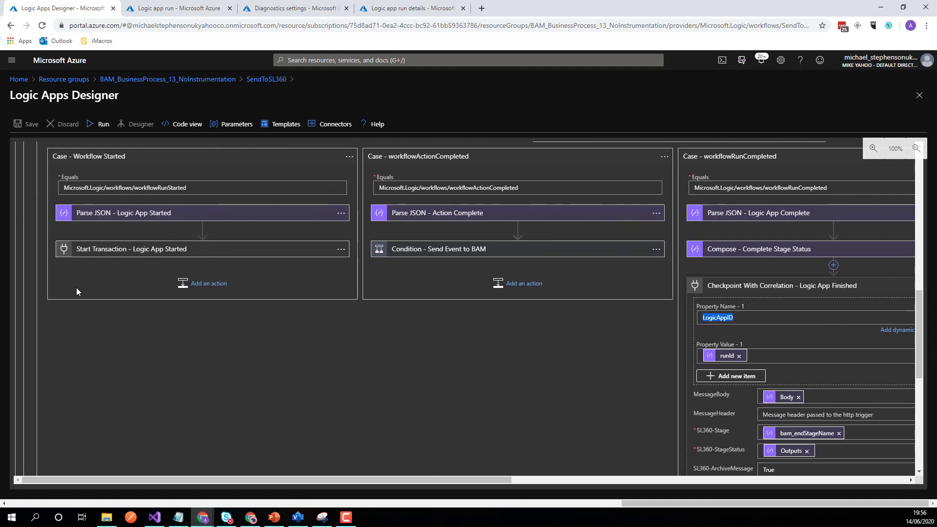
click(117, 248)
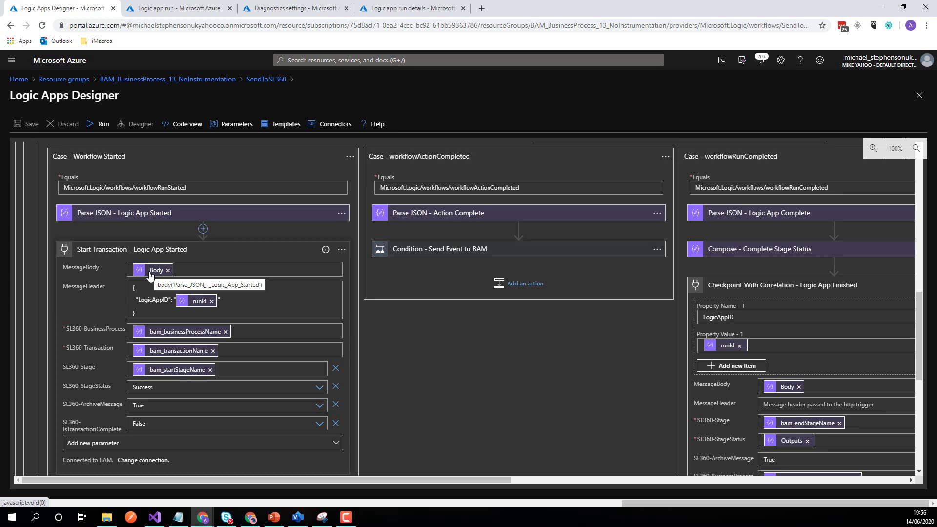
triple_click(145, 313)
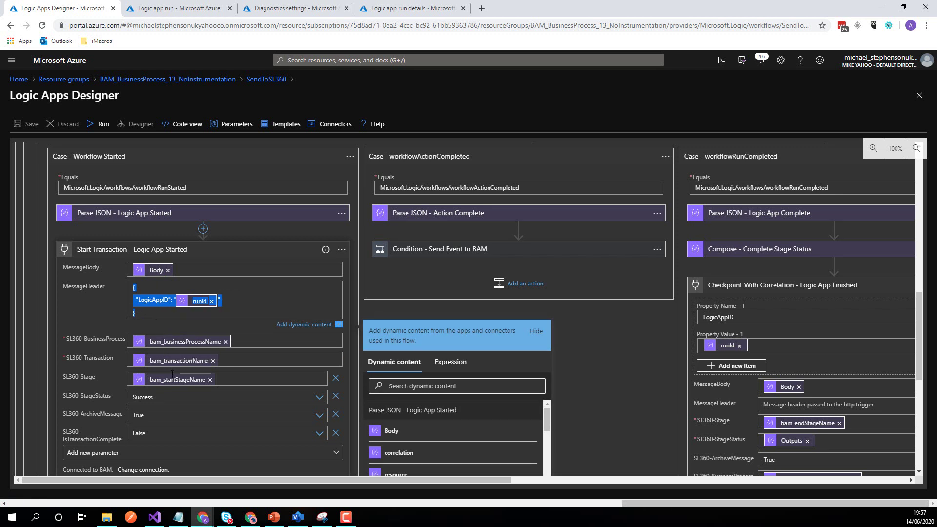
- Expand Condition - Send Event to BAM and review its status check, the For each - Stage Mapping loop and the Stage Mapping Name condition
drag(190, 479, 319, 496)
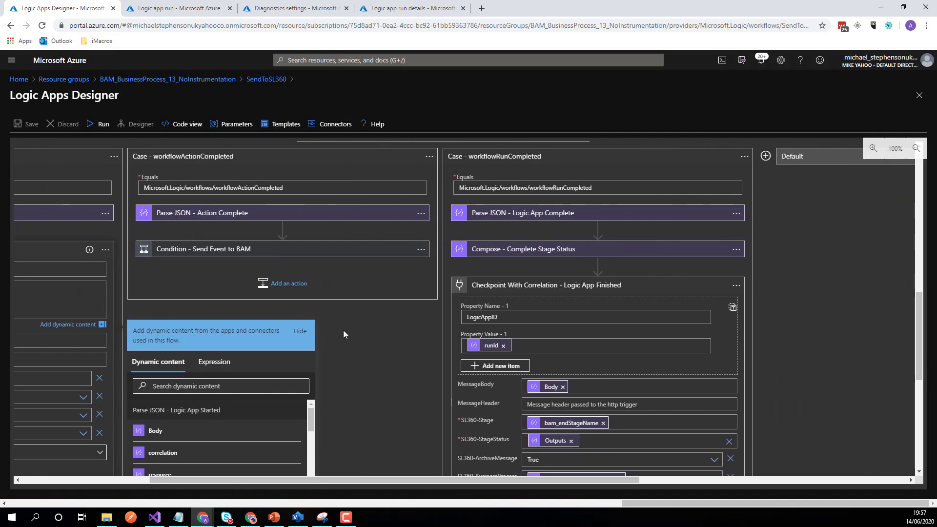
click(222, 249)
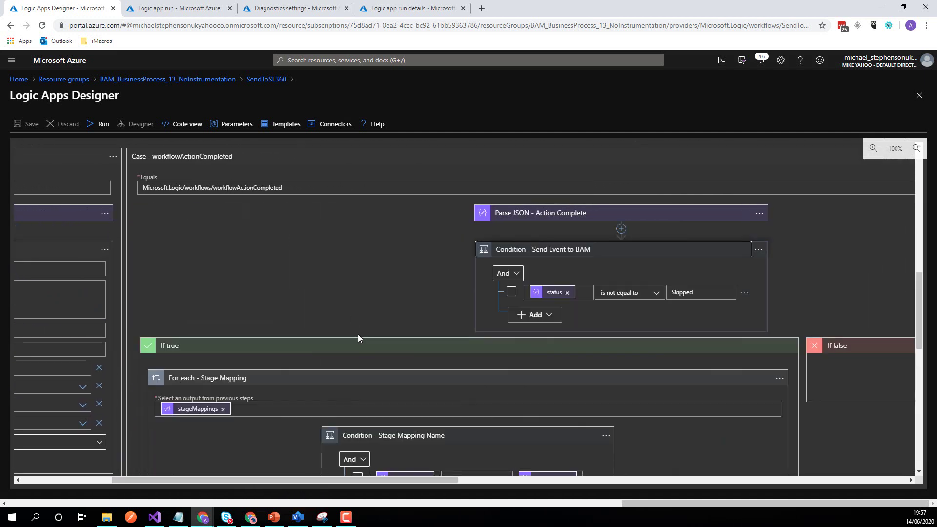
scroll(405, 366, down, 3)
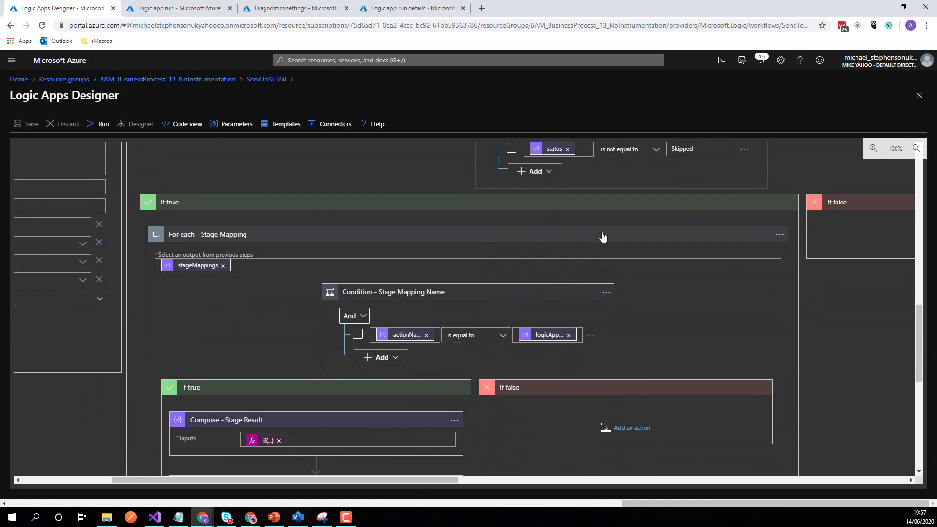
scroll(604, 236, up, 3)
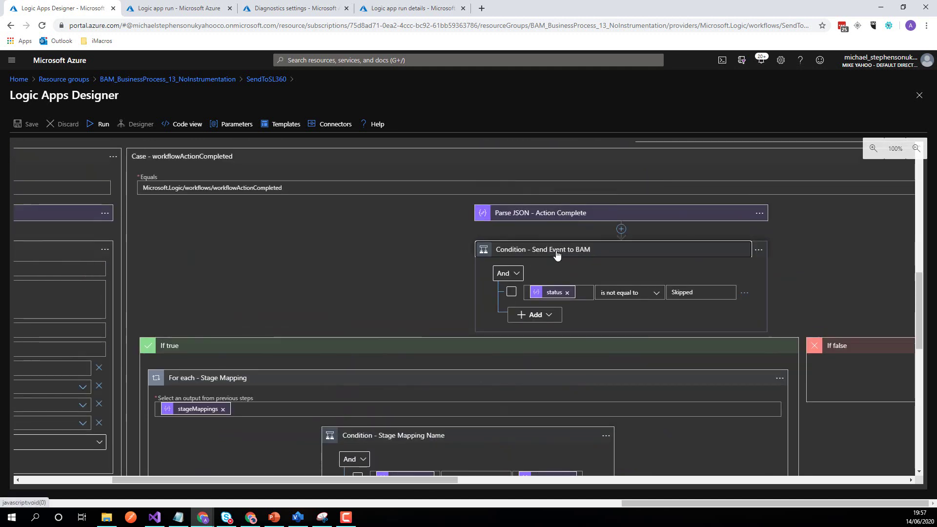
scroll(547, 254, down, 2)
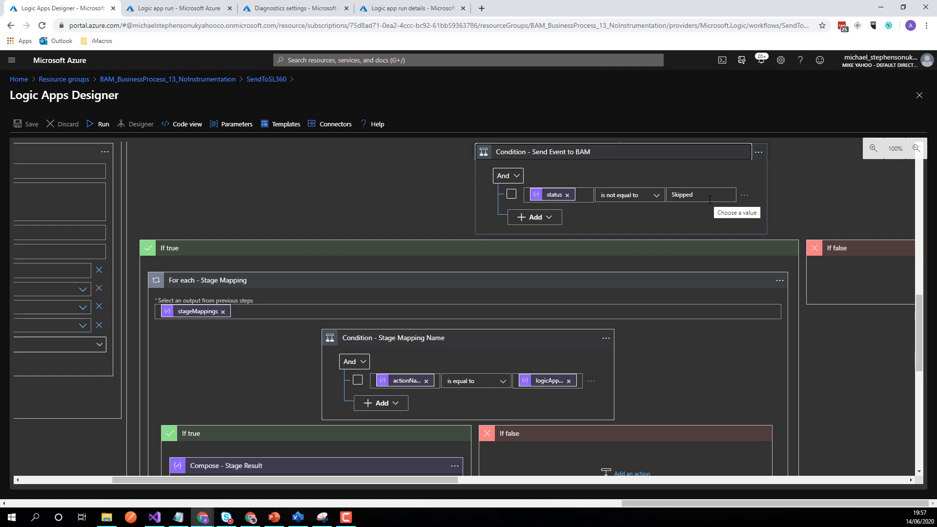
scroll(617, 235, down, 3)
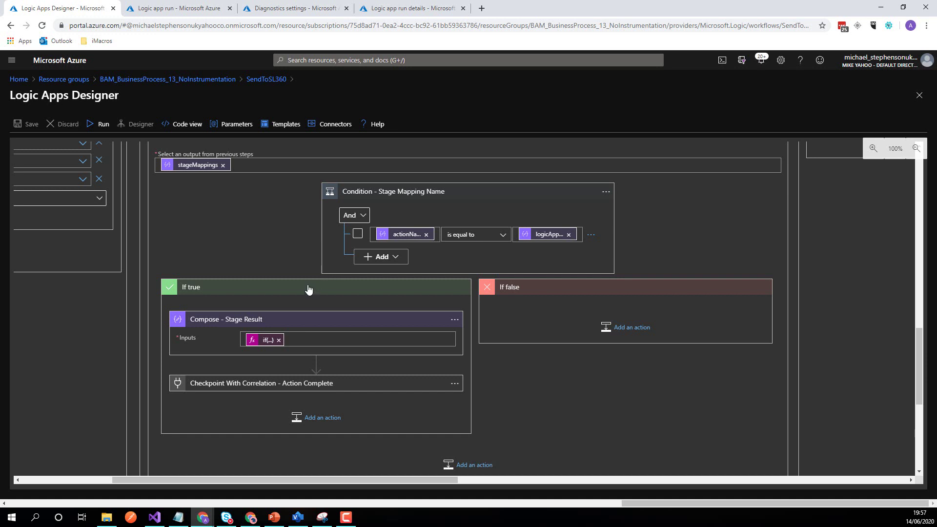
scroll(310, 288, down, 2)
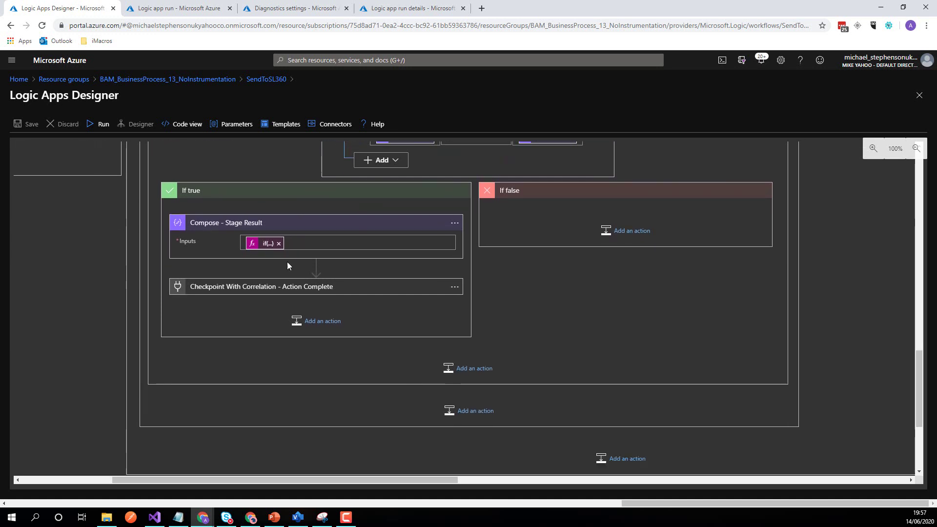
- Collapse Compose - Stage Result, expand Checkpoint With Correlation - Action Complete, and highlight its LogicAppID property name
click(287, 225)
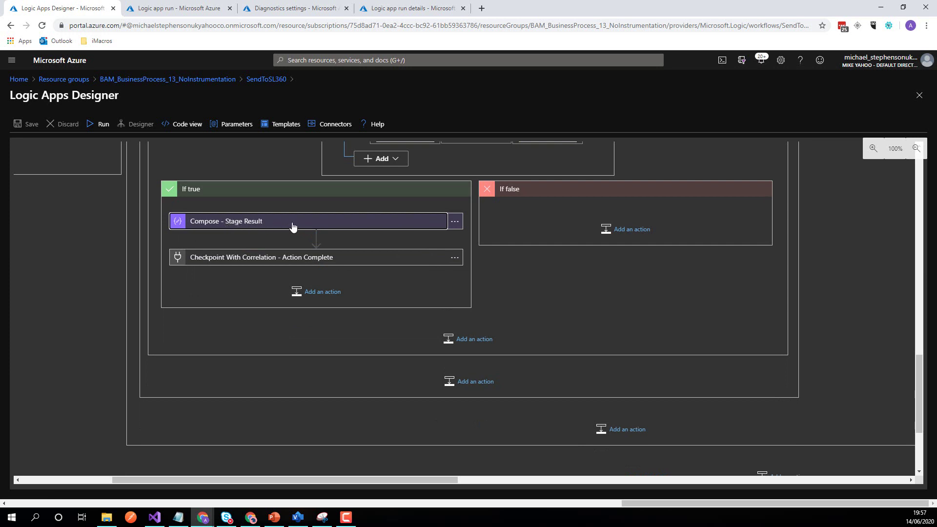
click(255, 262)
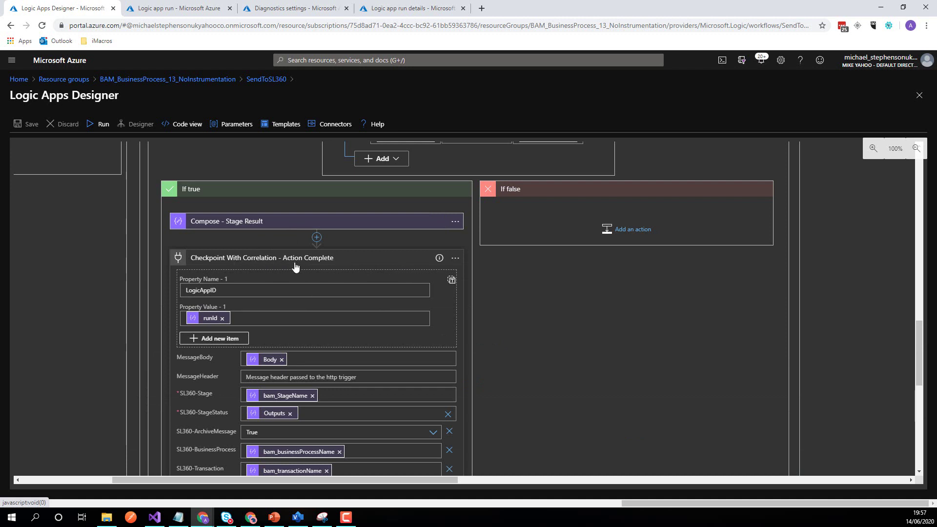
scroll(294, 265, down, 3)
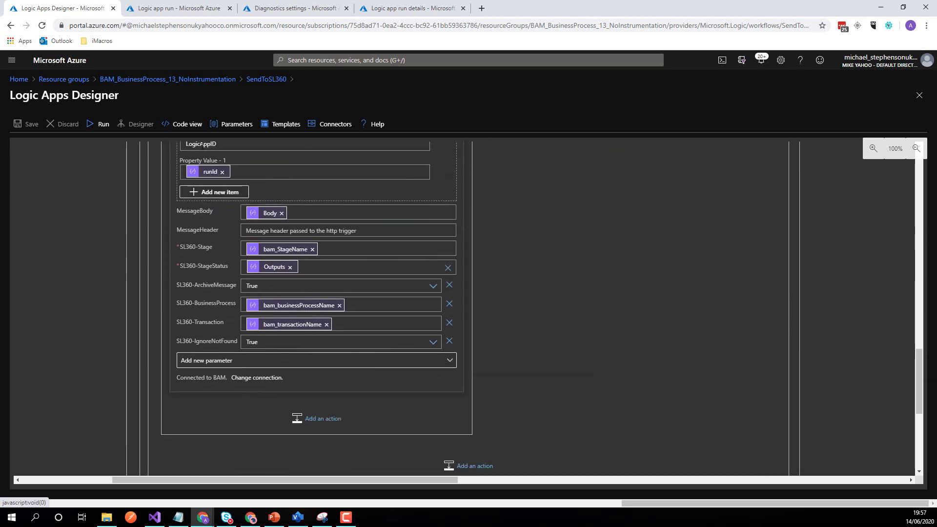
double_click(200, 144)
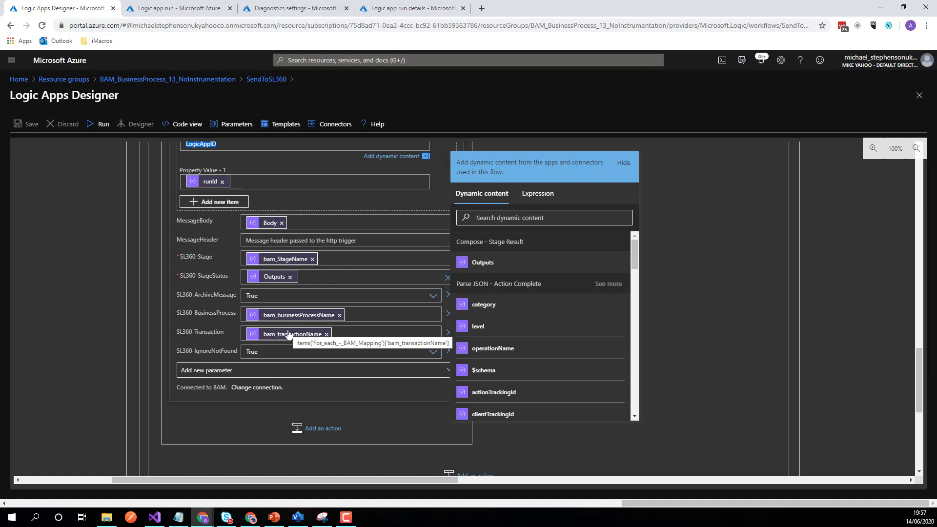
- Review the parameters of Checkpoint With Correlation - Logic App Finished in the workflowRunCompleted case
drag(387, 479, 663, 450)
scroll(699, 412, up, 2)
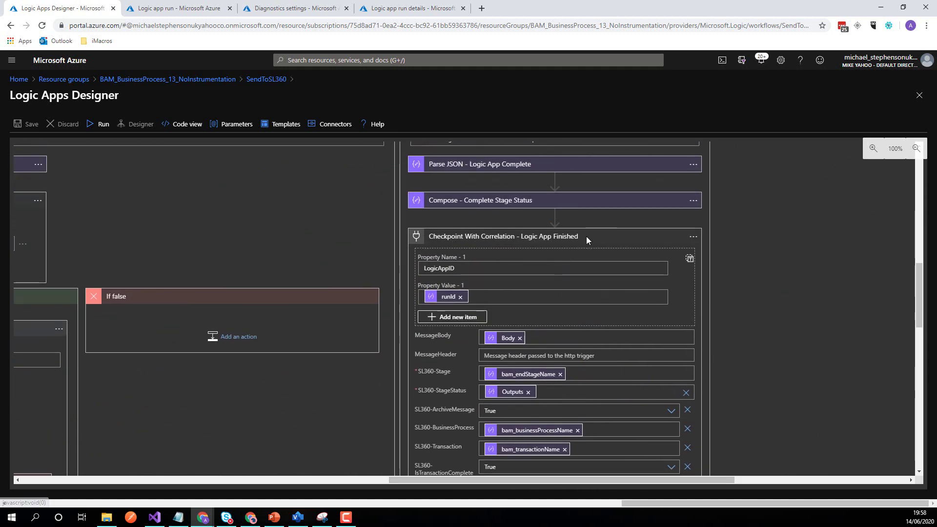
scroll(587, 236, down, 2)
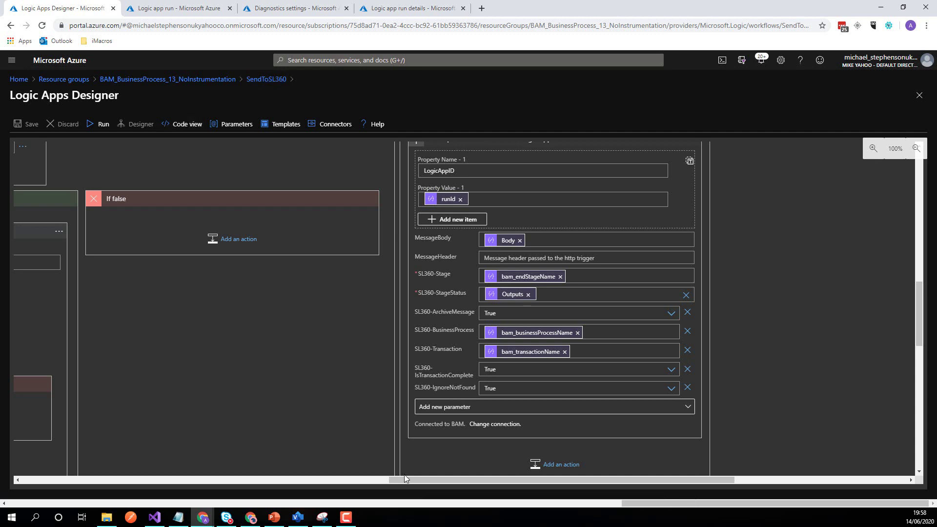
- Collapse the For each - Stage Mapping loop and Checkpoint With Correlation - Logic App Finished
drag(405, 476, 159, 481)
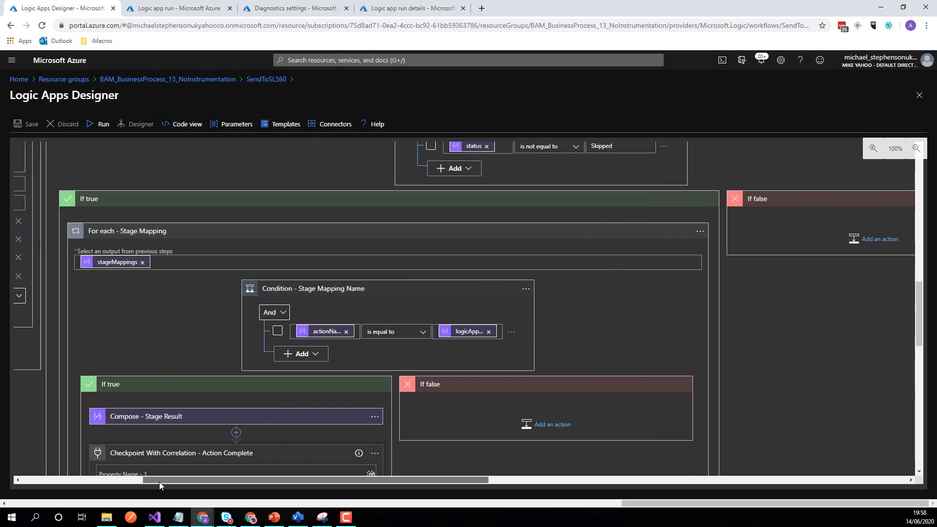
click(244, 236)
click(244, 236)
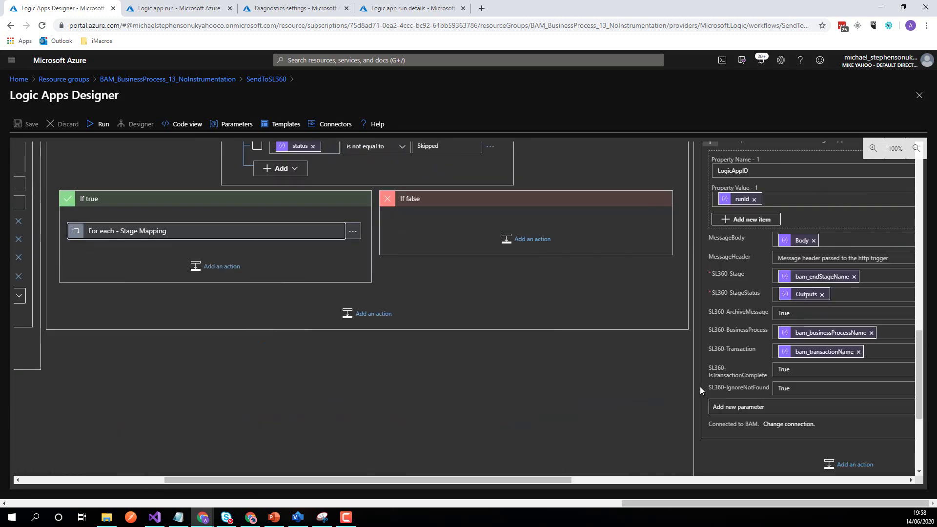
scroll(755, 342, up, 3)
click(756, 337)
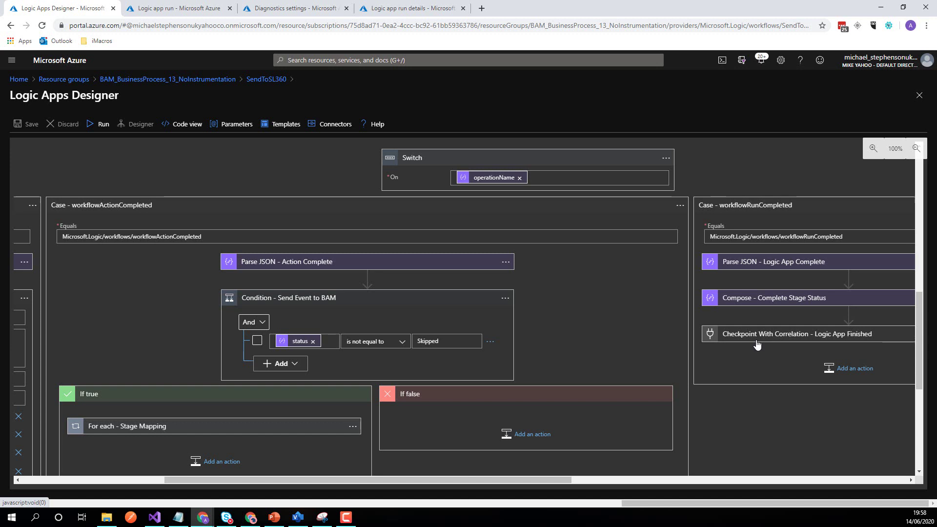
- Collapse the workflowActionCompleted, workflowRunCompleted and Workflow Started cases, and return to the start of the SendToSL360 workflow
click(599, 205)
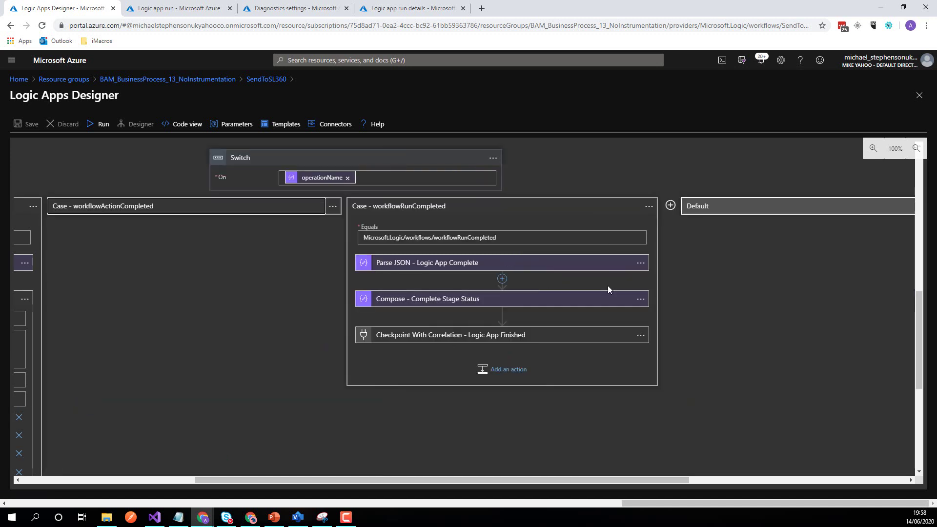
click(536, 211)
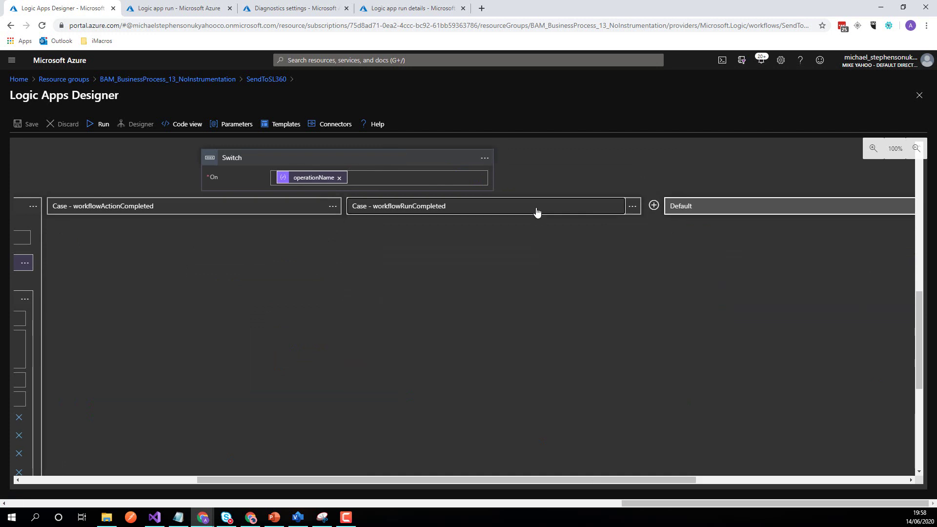
click(18, 209)
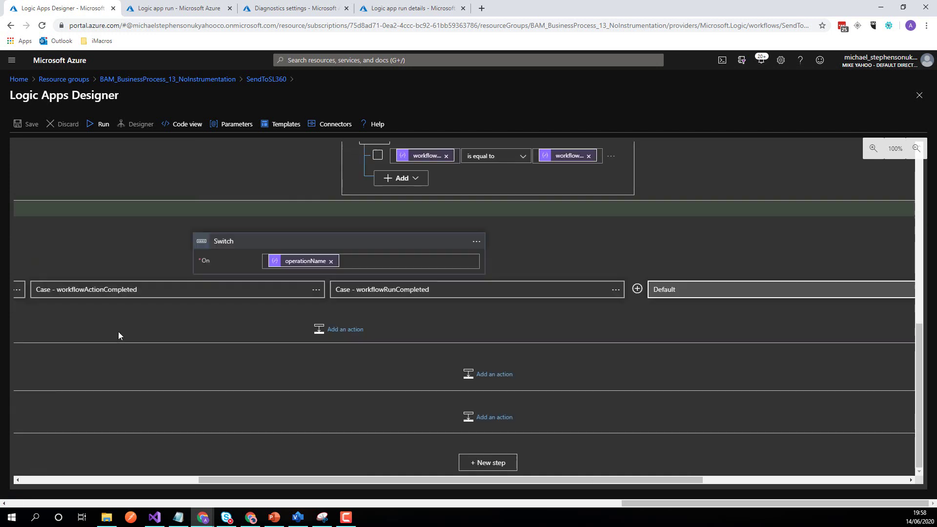
drag(278, 481, 172, 487)
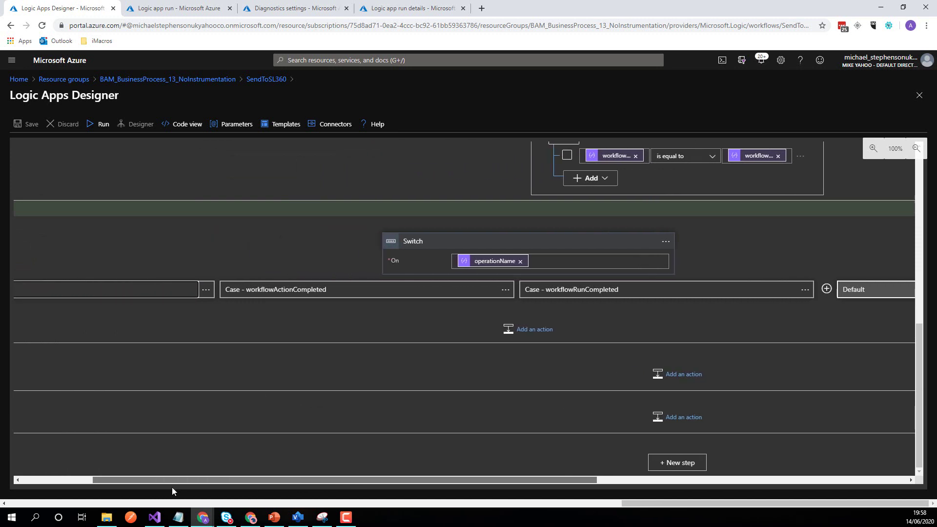
scroll(550, 221, up, 1)
scroll(550, 220, up, 6)
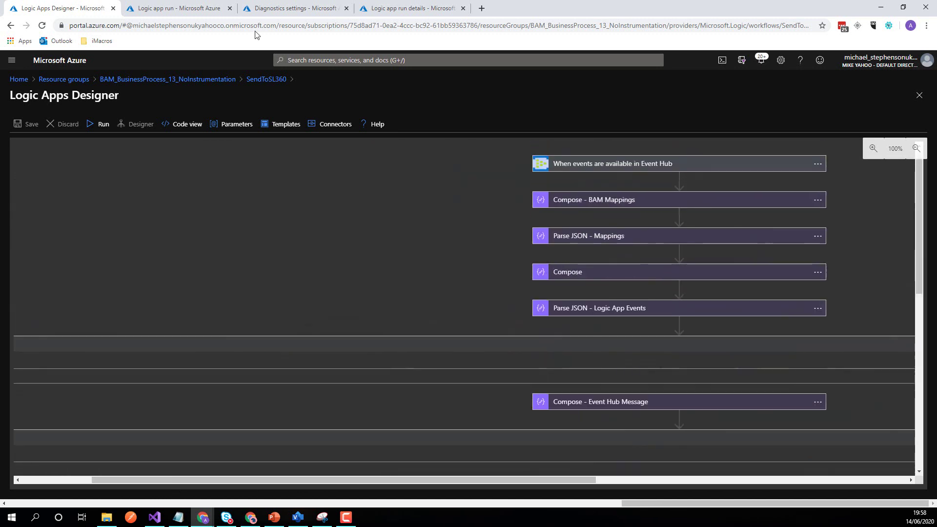
- Open the BP_13_Demo overview from the run details and run its manual trigger eight times
click(390, 7)
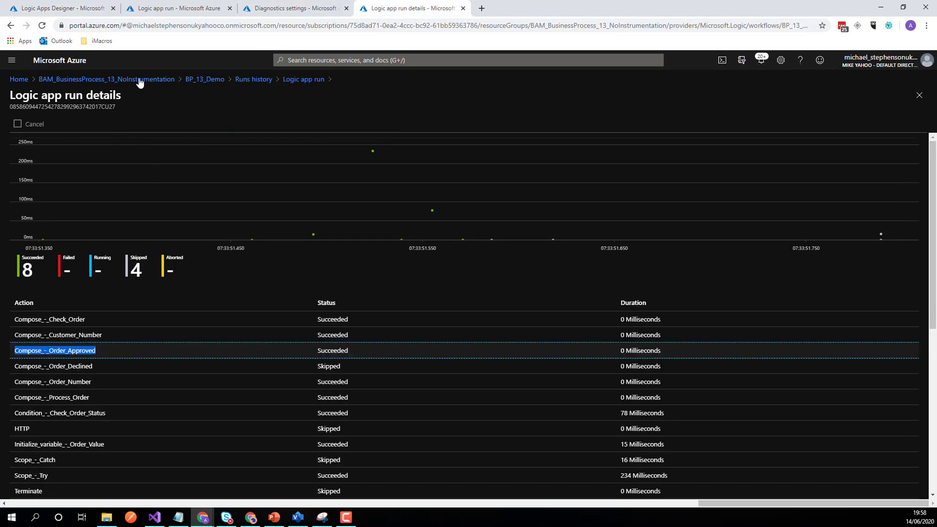
click(205, 80)
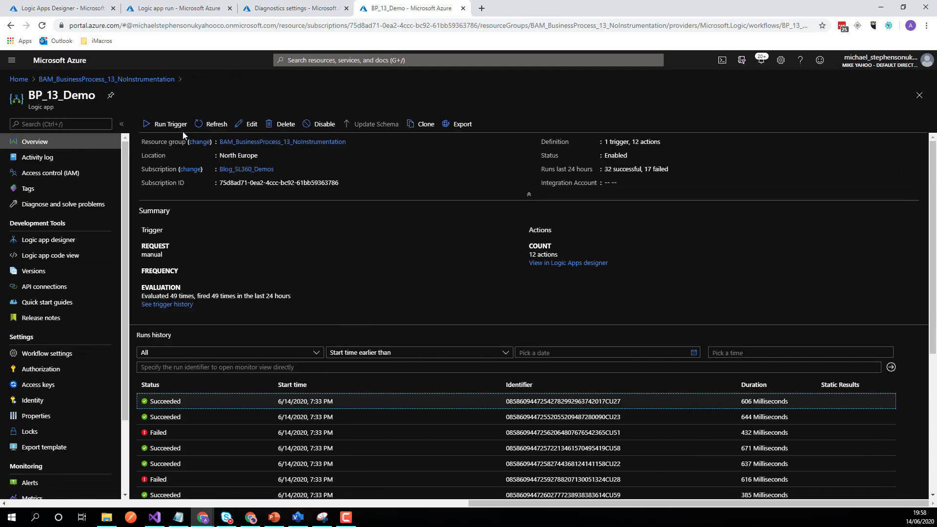
click(180, 128)
click(178, 147)
click(166, 125)
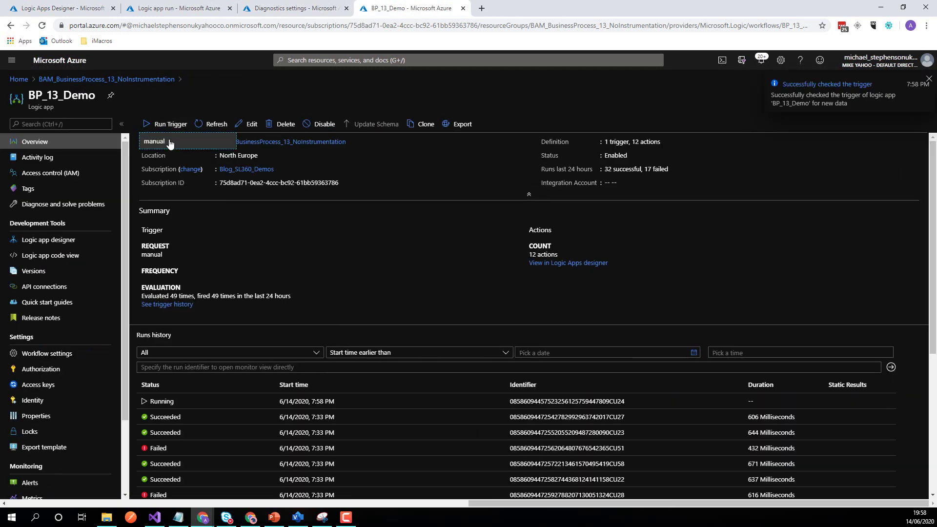
click(169, 142)
click(168, 125)
click(168, 141)
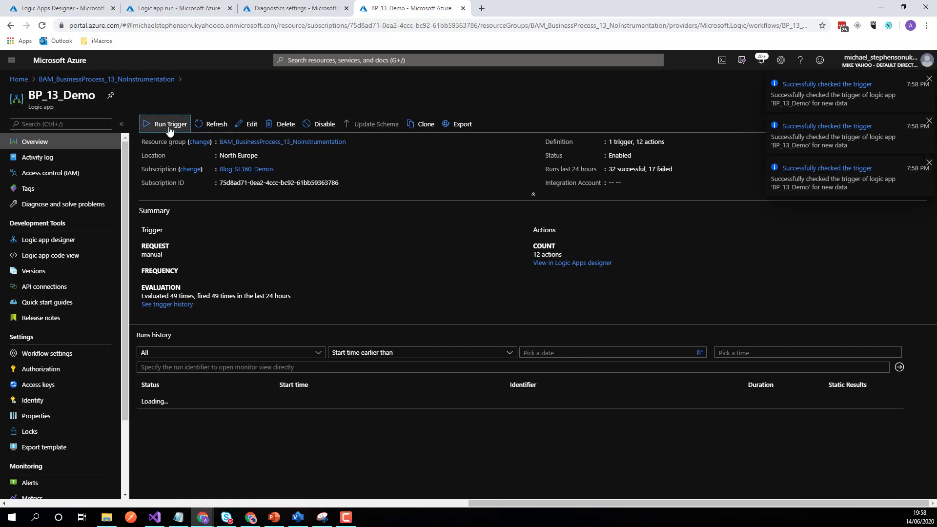
click(169, 125)
click(168, 141)
click(168, 125)
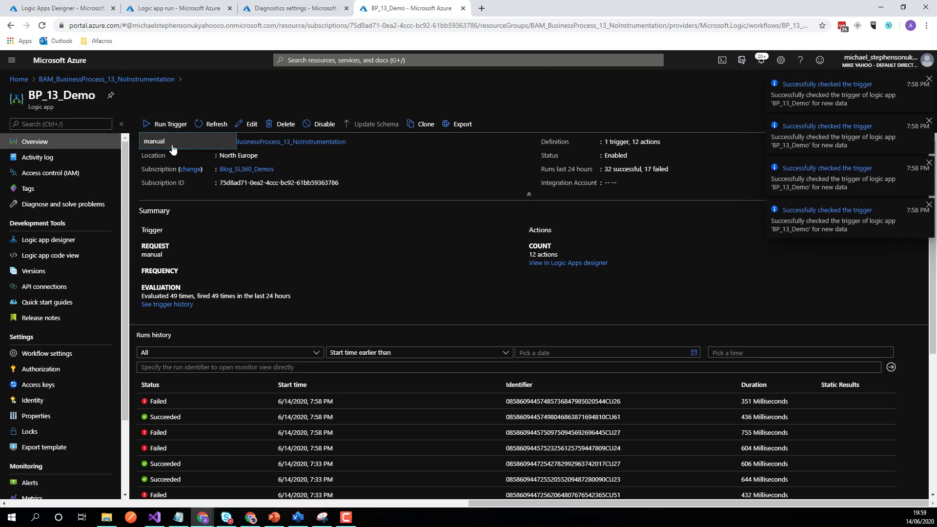
click(169, 142)
click(168, 125)
click(168, 141)
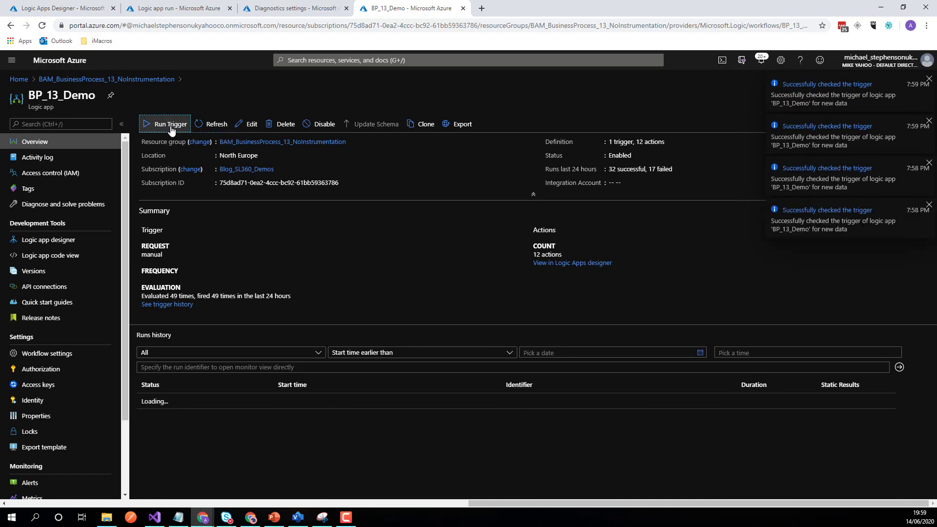
click(169, 125)
click(168, 141)
click(168, 125)
click(168, 141)
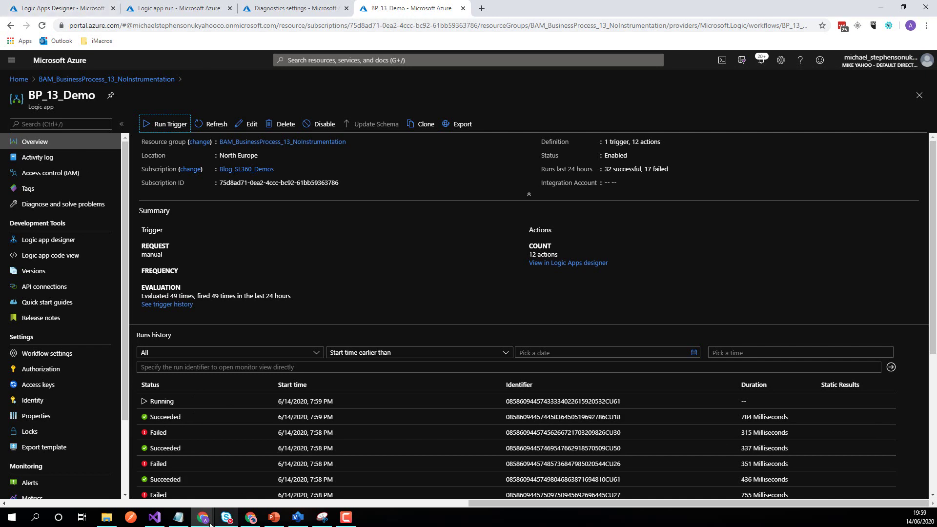
- Switch to the Serverless360 browser window, maximize it, and open the BP13-Demo transaction configuration for editing
mouse_move(202, 517)
mouse_move(189, 501)
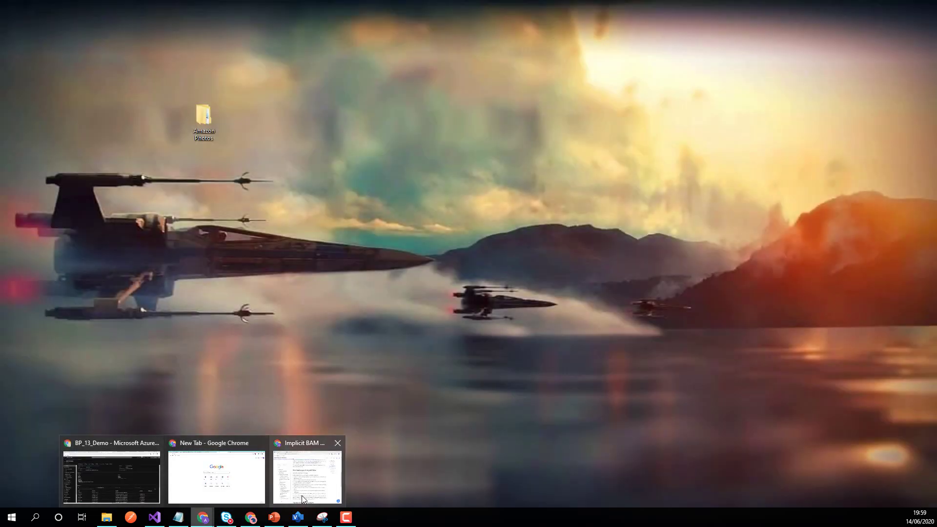
click(111, 475)
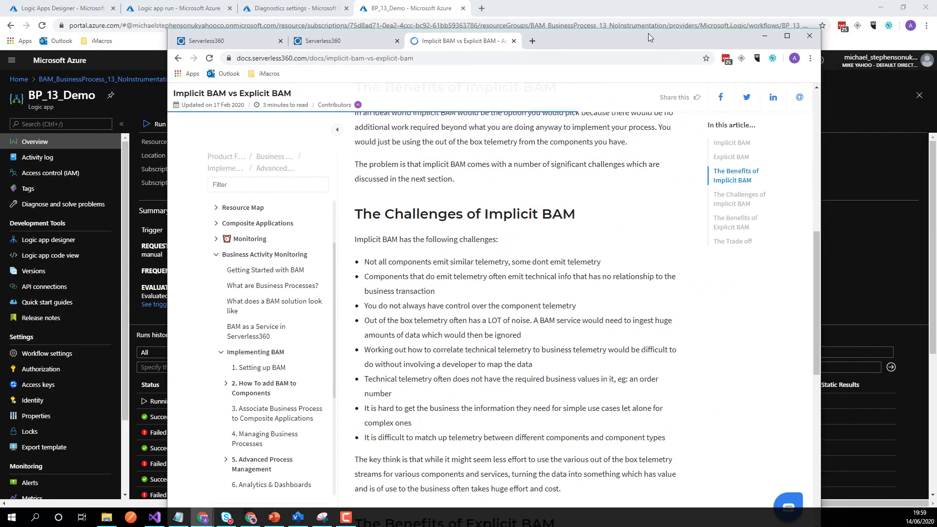
double_click(323, 16)
click(173, 11)
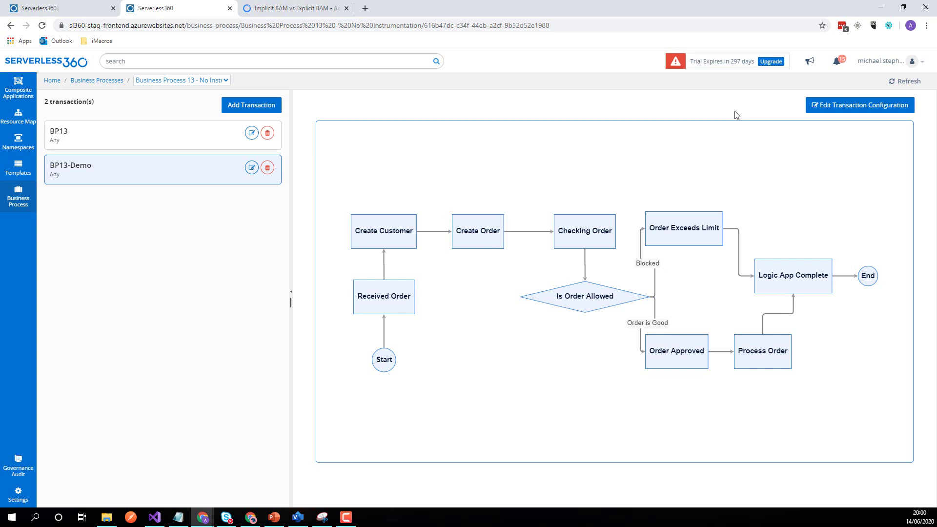
click(848, 112)
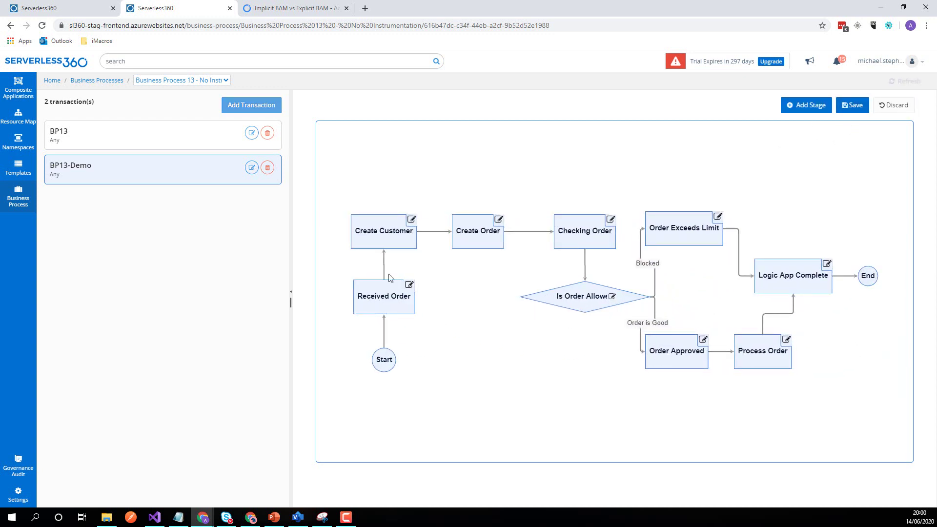
- Inspect the Received Order stage and its LogicAppID property configuration, closing it without changes
click(408, 289)
double_click(681, 335)
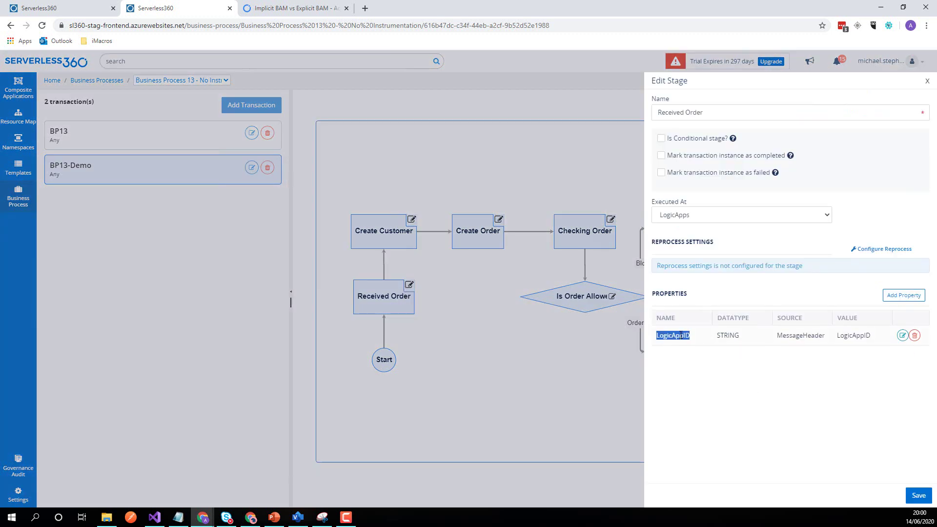
double_click(800, 335)
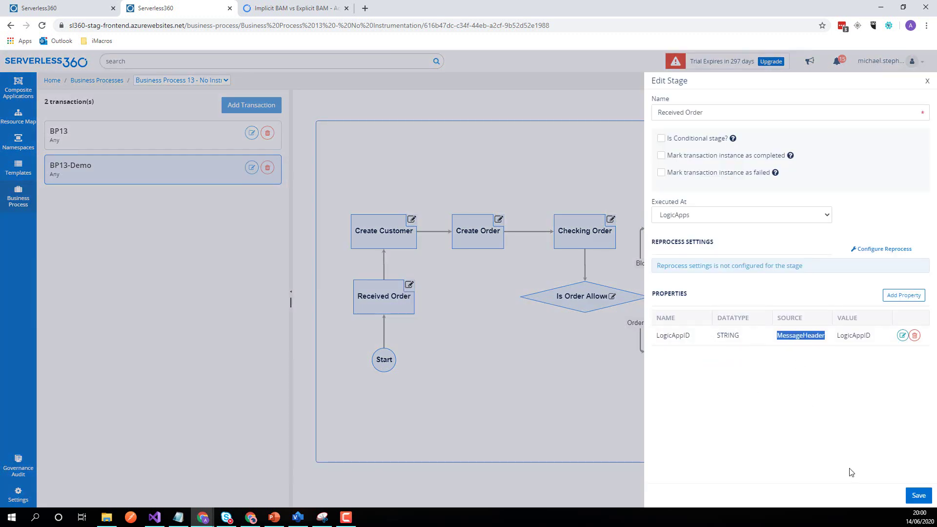
click(902, 336)
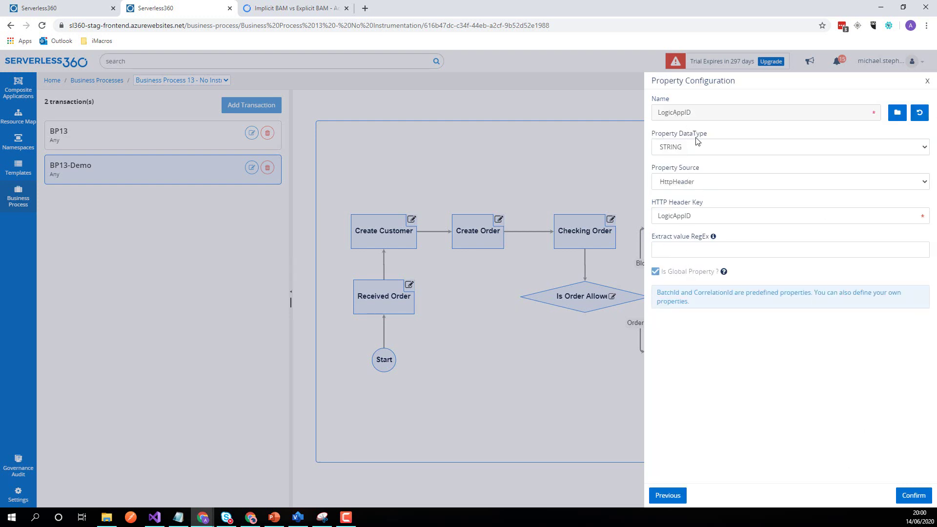
click(926, 82)
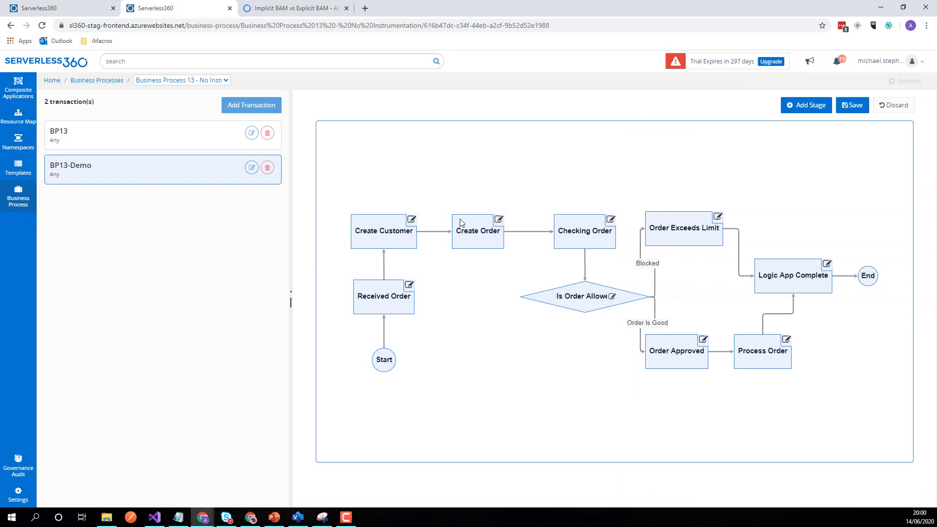
- Inspect the Create Customer stage's LogicAppID and CustomerNumber properties, examine the CustomerNumber JSON path, and close the configuration
click(410, 221)
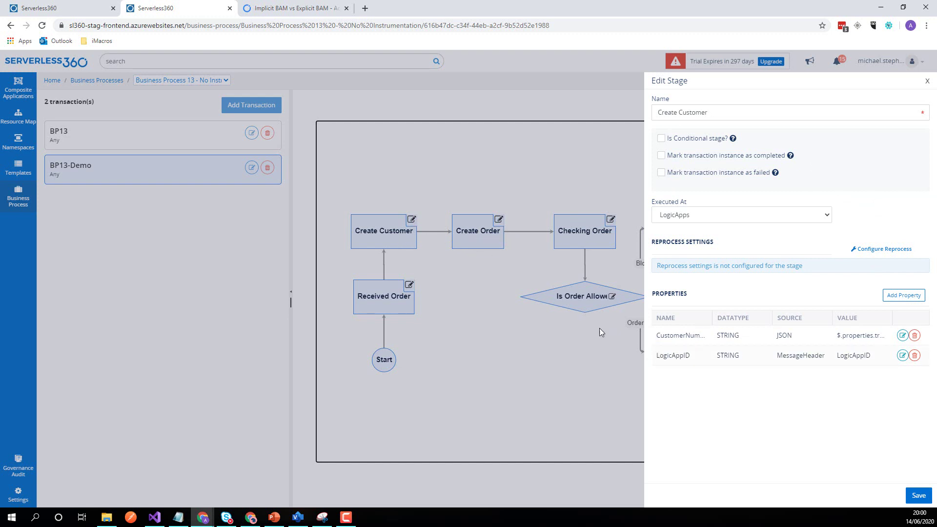
double_click(673, 354)
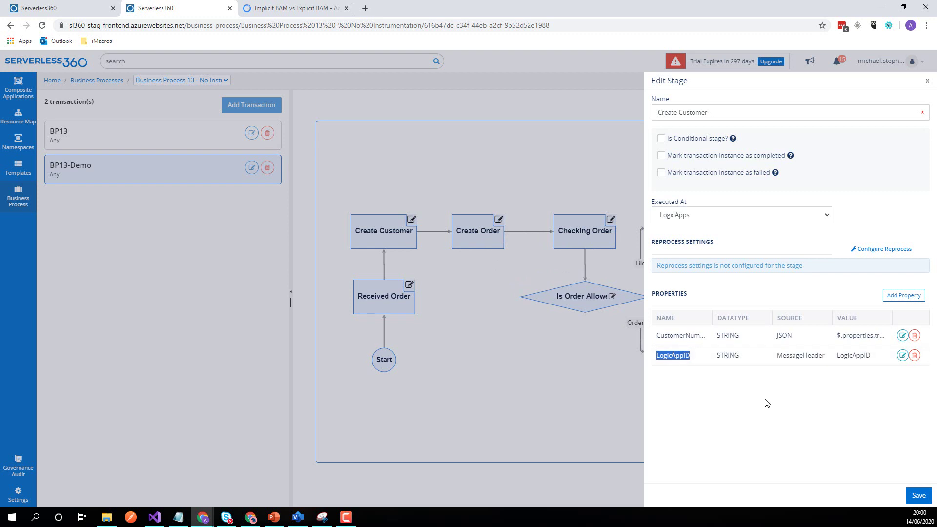
double_click(684, 337)
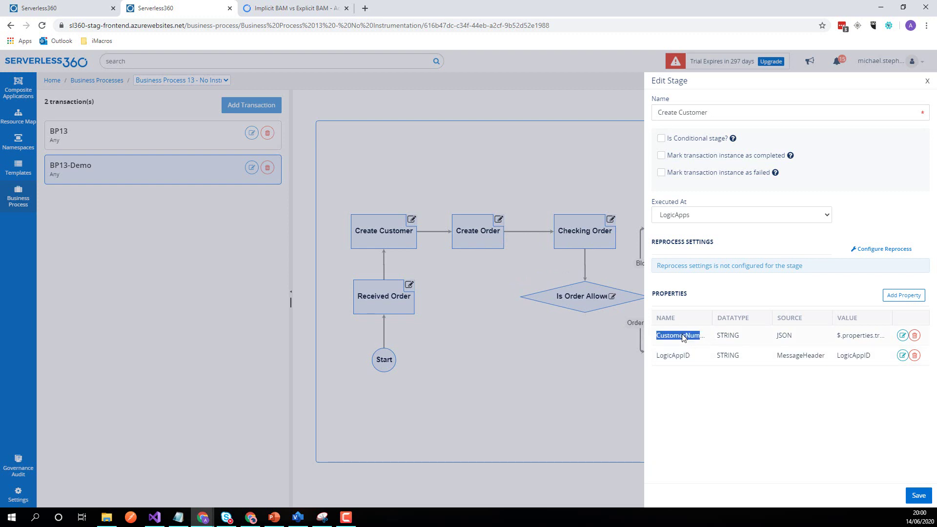
click(901, 336)
drag(826, 217, 649, 228)
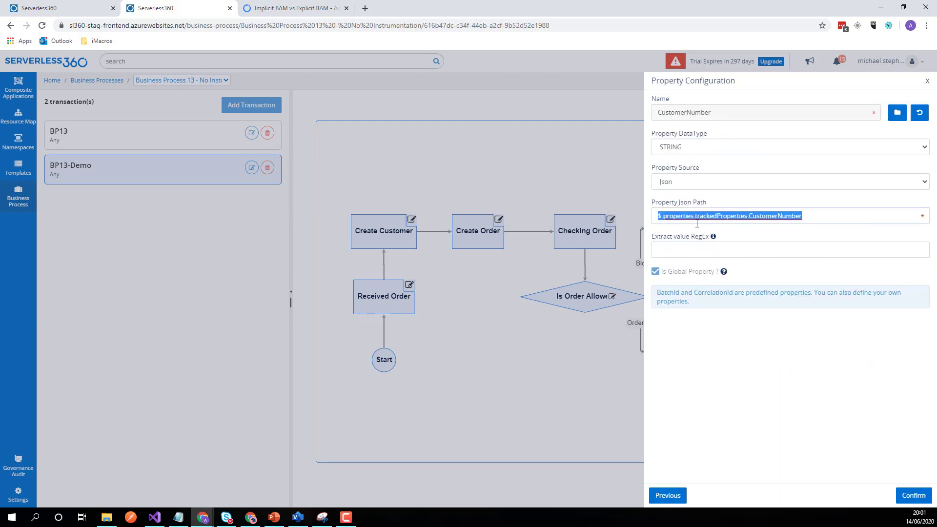
click(807, 216)
drag(808, 216, 615, 224)
click(927, 81)
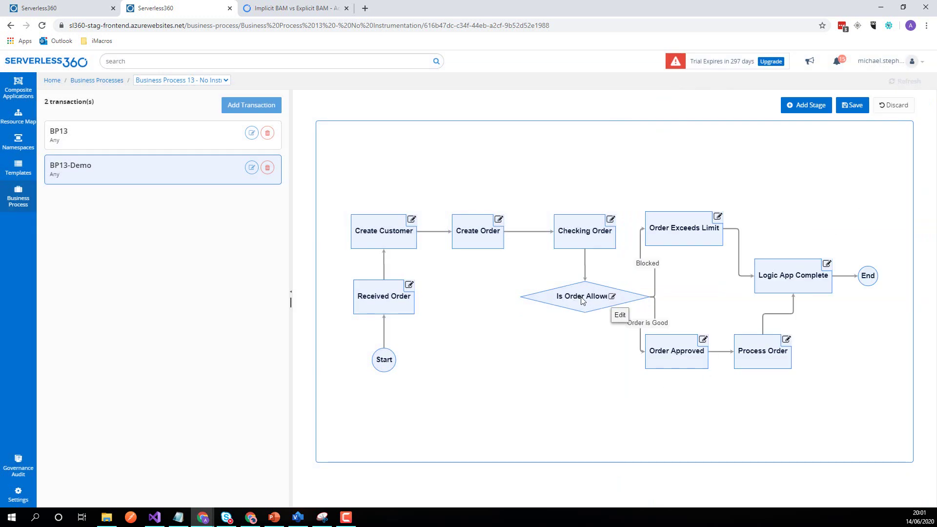
- Review the stage settings of Is Order Allowed and Order Exceeds Limit, closing each without changes
click(612, 296)
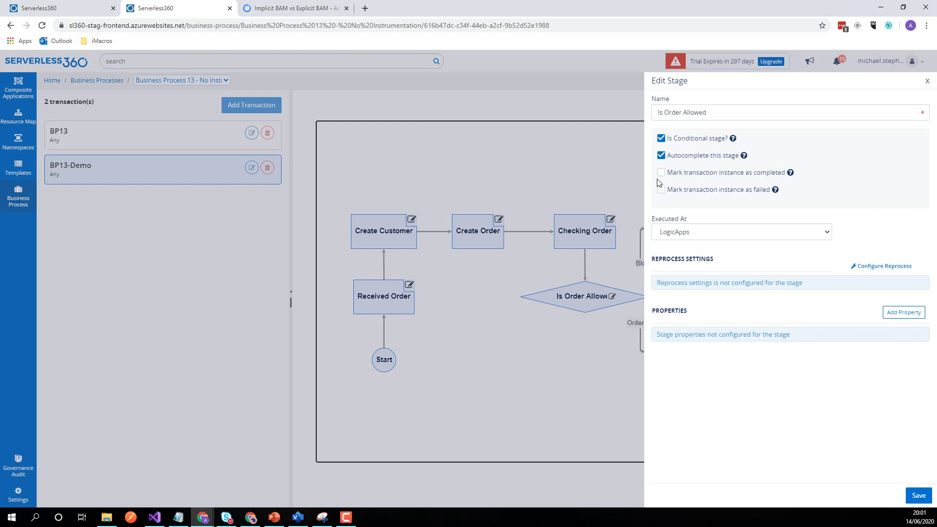
click(927, 81)
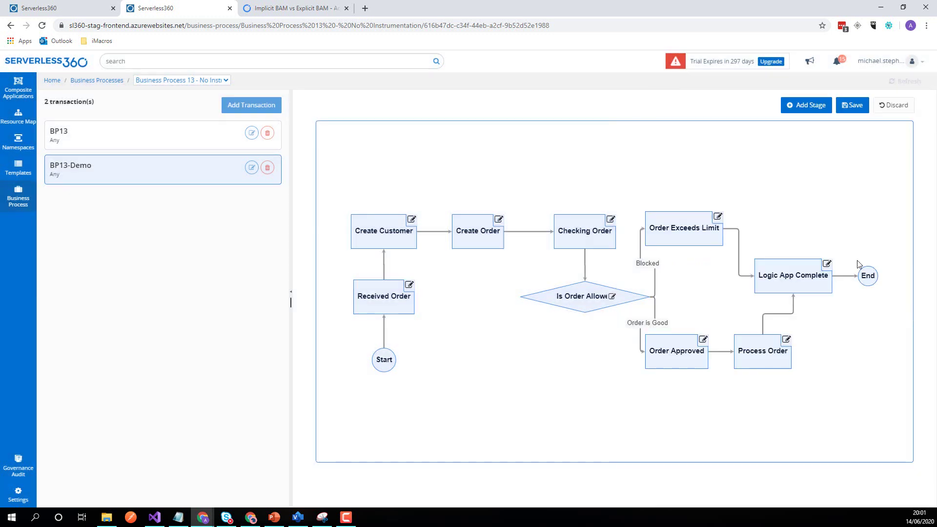
click(717, 216)
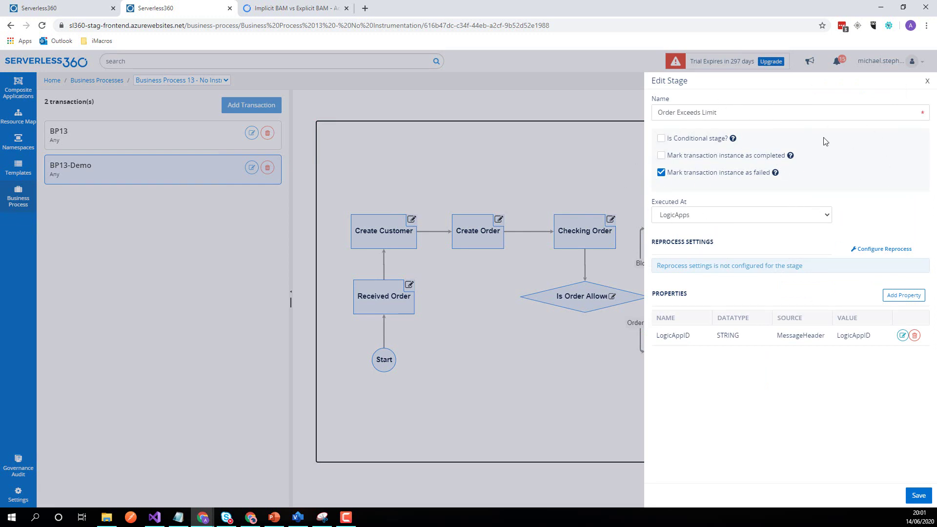
click(927, 81)
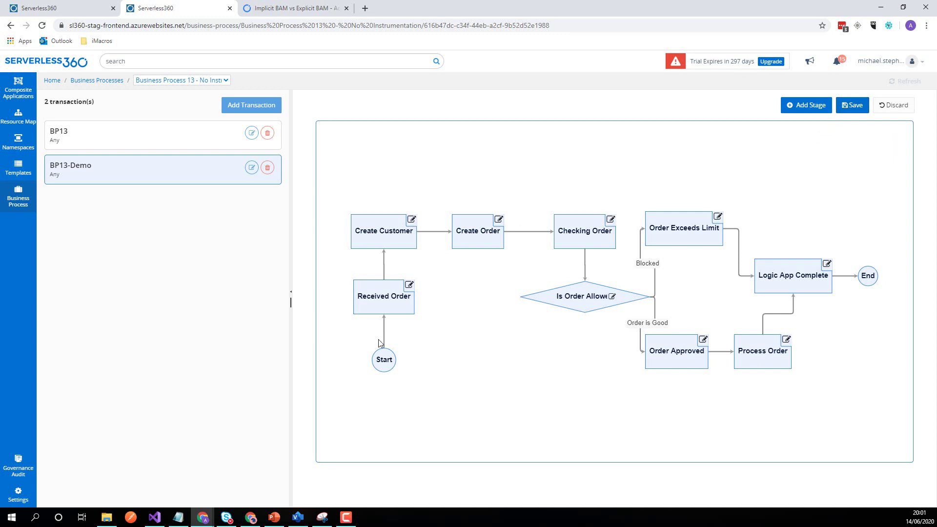
- Recheck the LogicAppID property of the Create Customer stage and save the BP13-Demo transaction
click(410, 221)
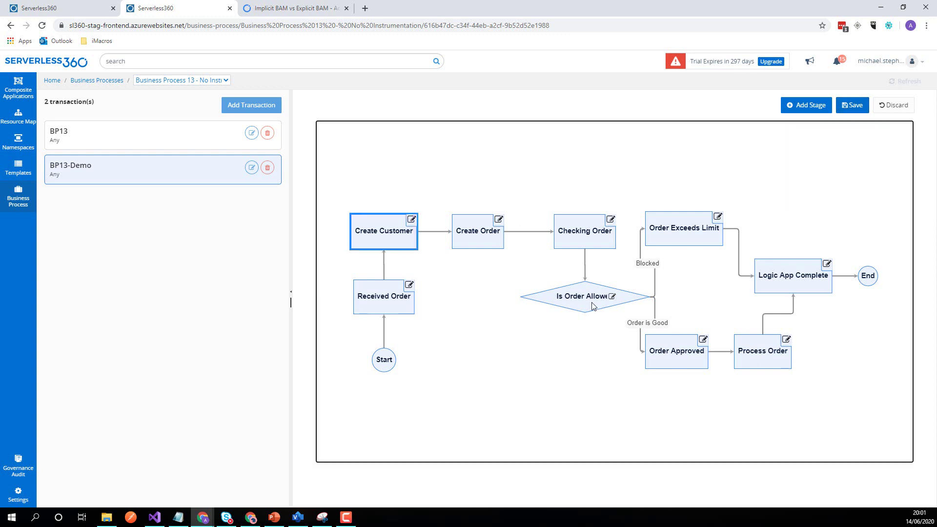
click(411, 220)
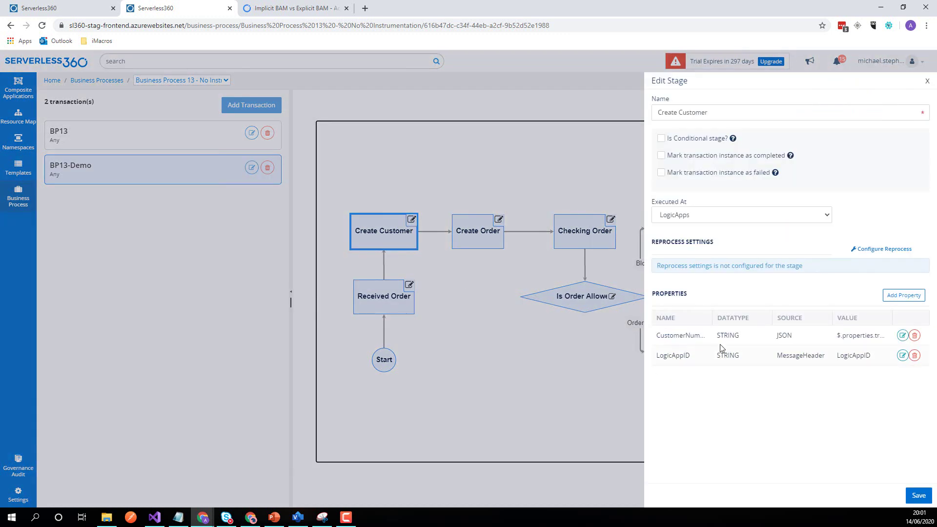
drag(689, 355, 658, 353)
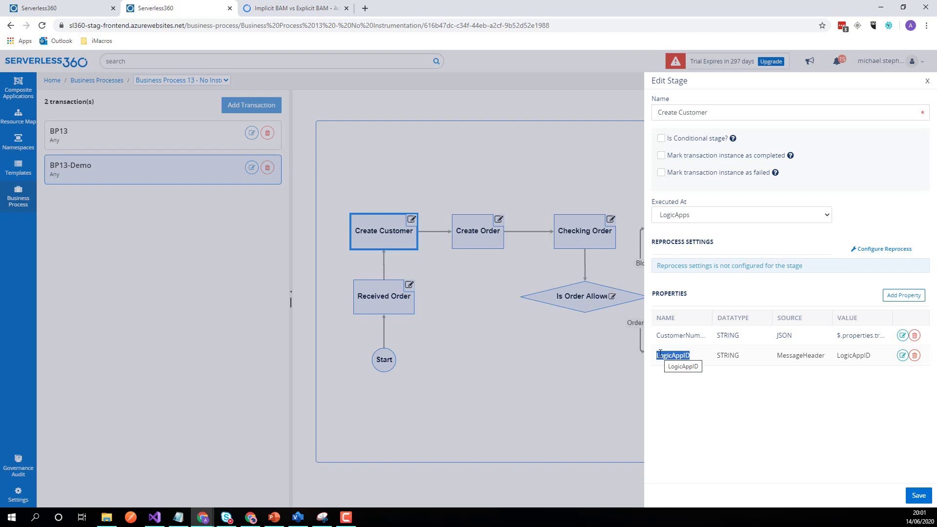
click(929, 82)
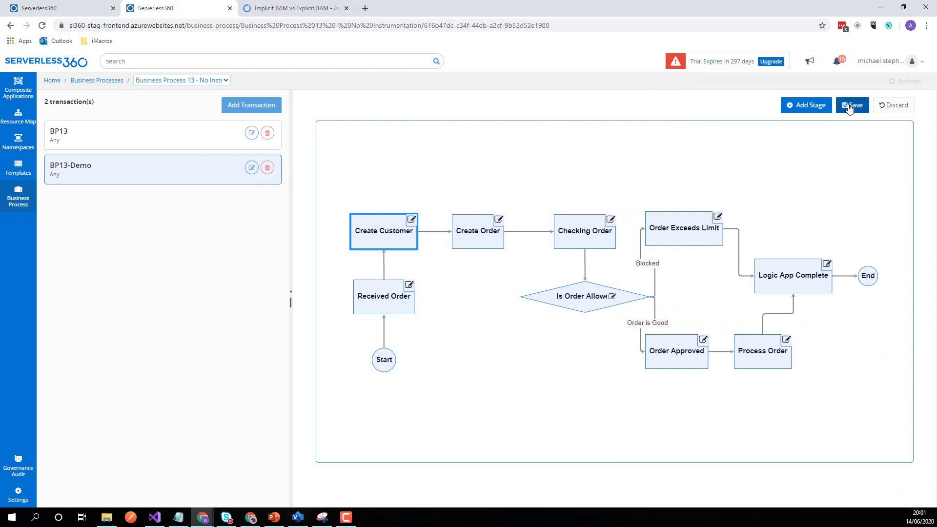
click(852, 104)
- Switch to the BAM tracking page and rerun the default search over the last 6 hours
click(81, 8)
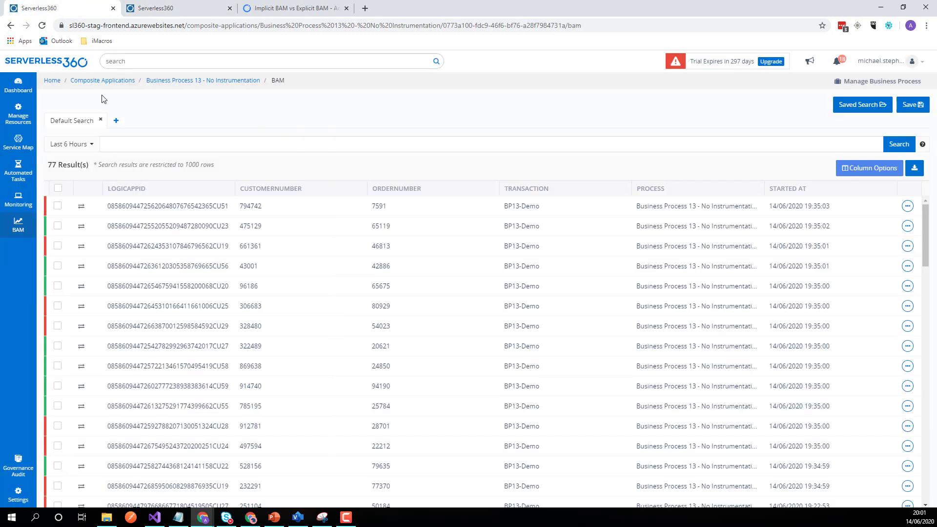
click(899, 146)
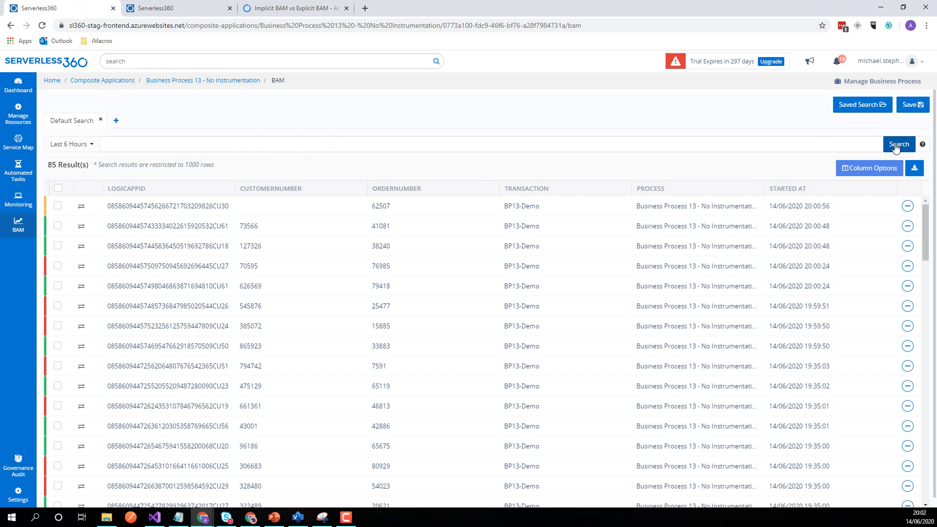
click(895, 147)
- View the newest transaction's message flow and the details of its Checking Order stage, and return to the results
click(58, 206)
click(261, 210)
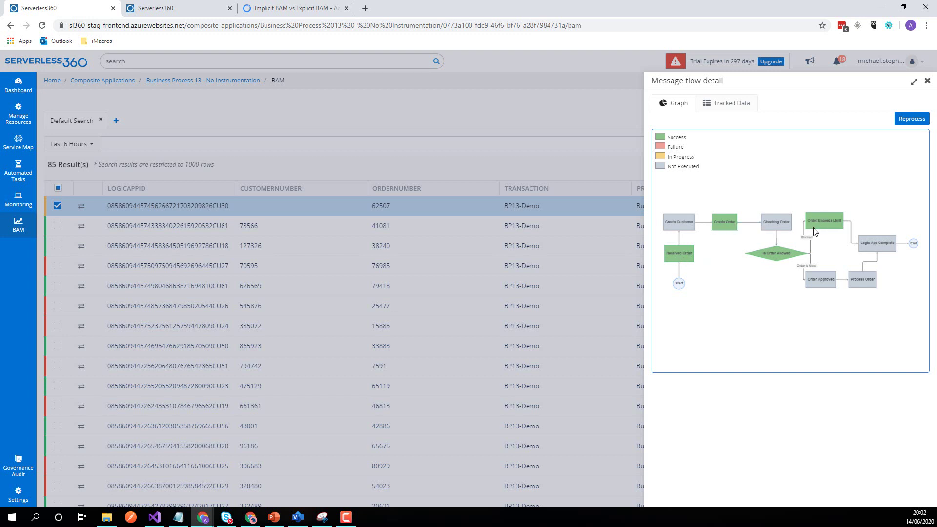
click(780, 225)
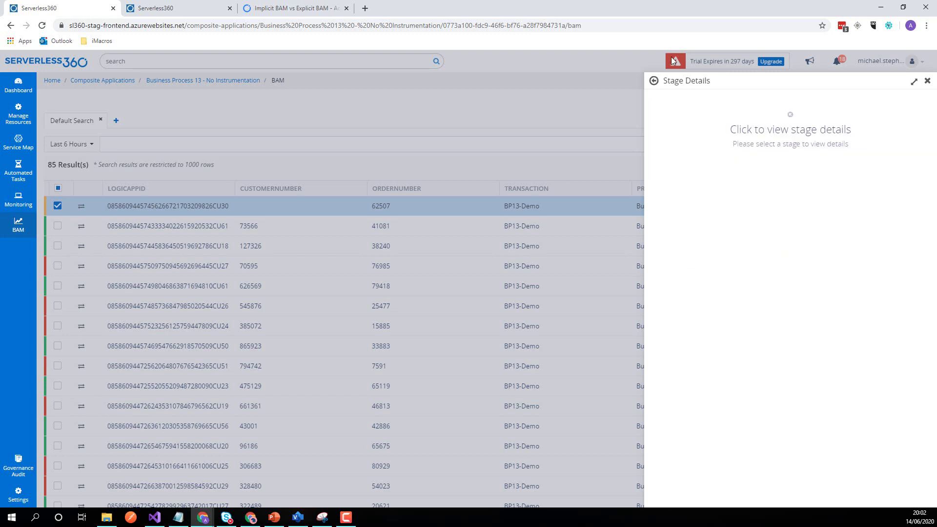
click(654, 82)
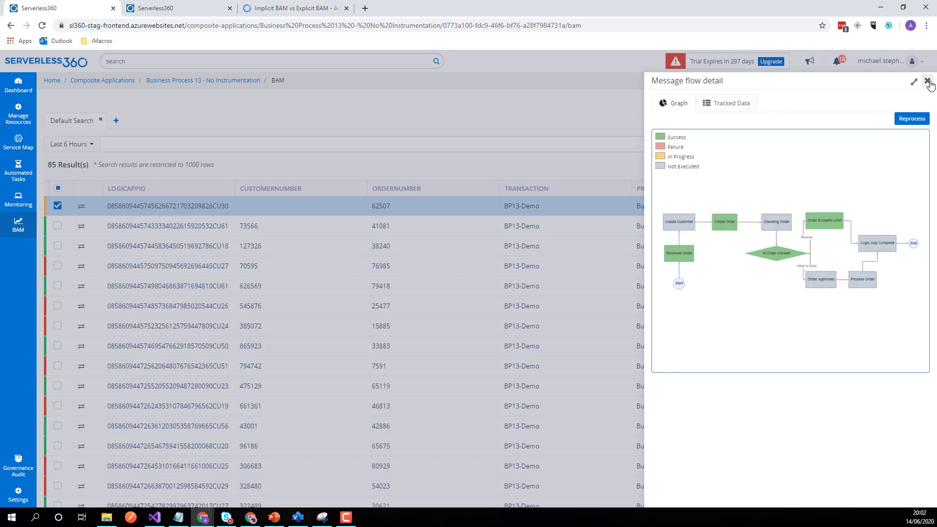
click(927, 81)
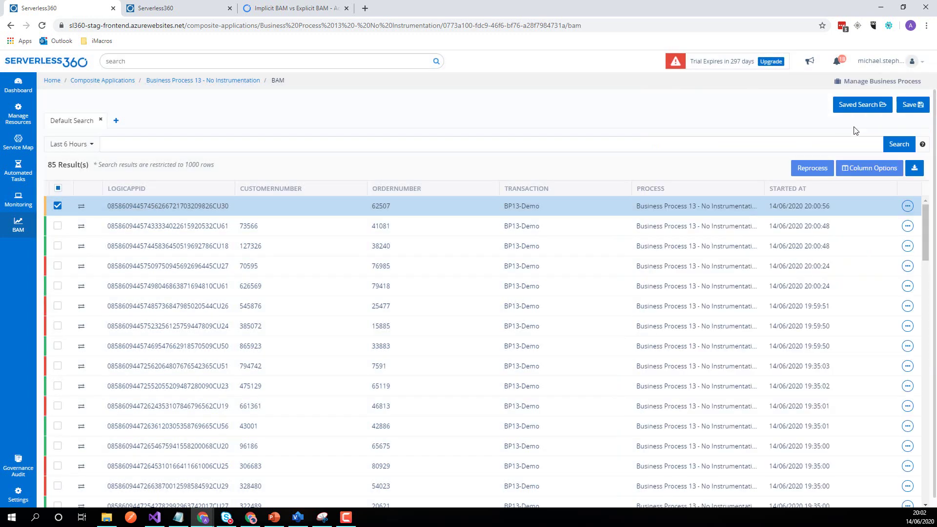
- Refresh the BAM search results and review the newest transaction's message flow again
click(899, 145)
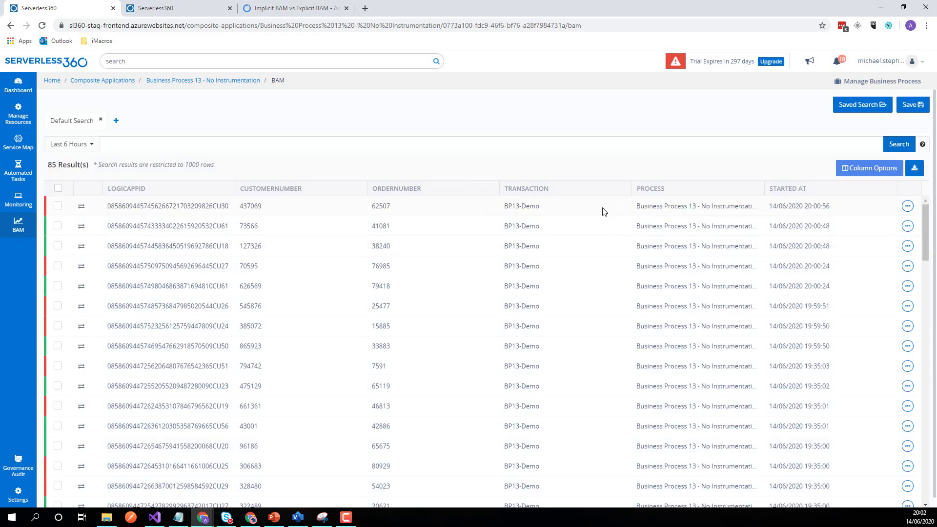
click(601, 209)
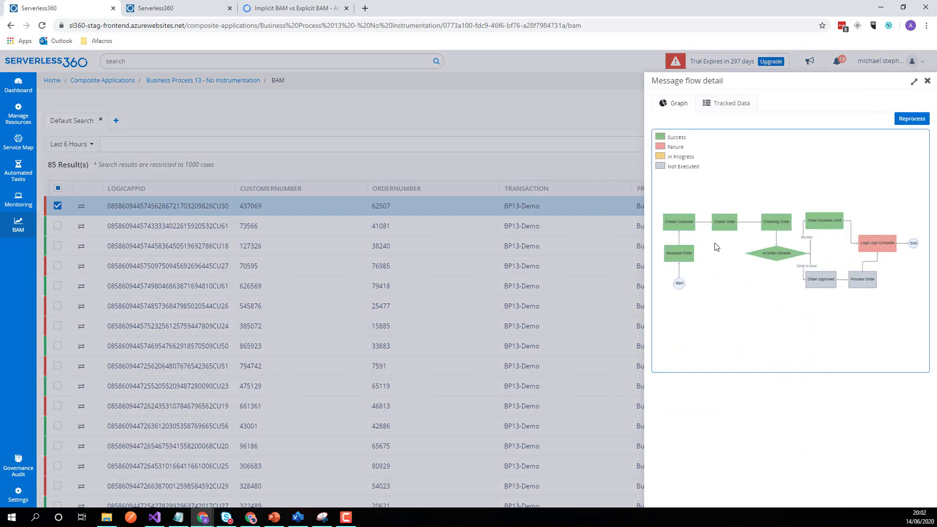
click(927, 81)
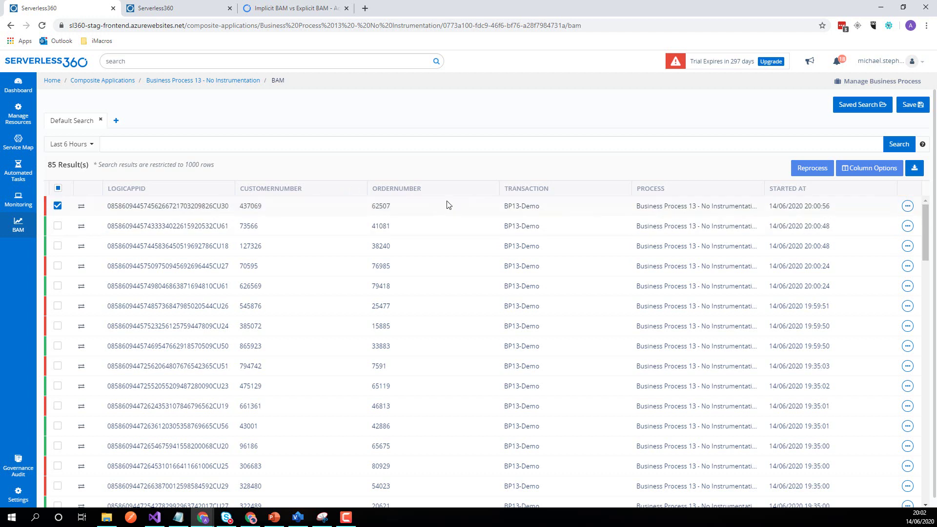
click(416, 213)
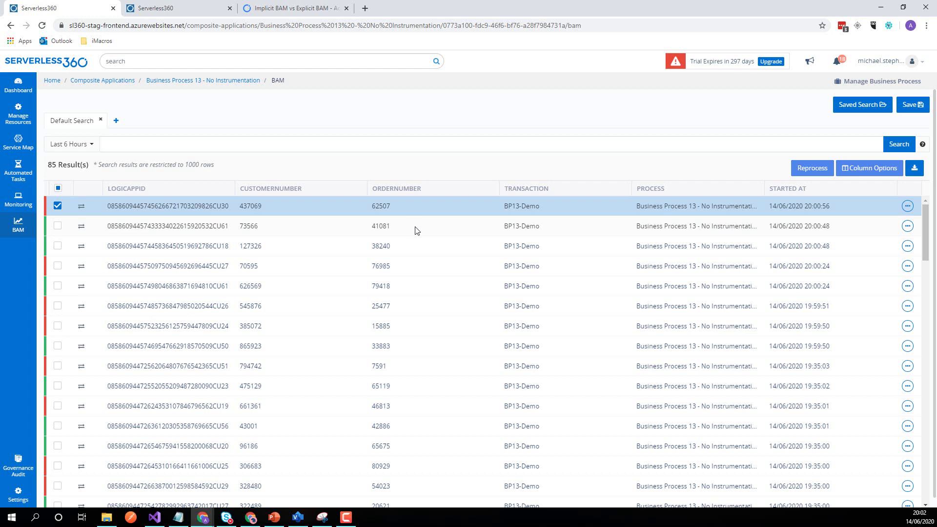
- Open the second transaction's message flow and examine the customer number and full message body of its Create Customer stage
click(190, 227)
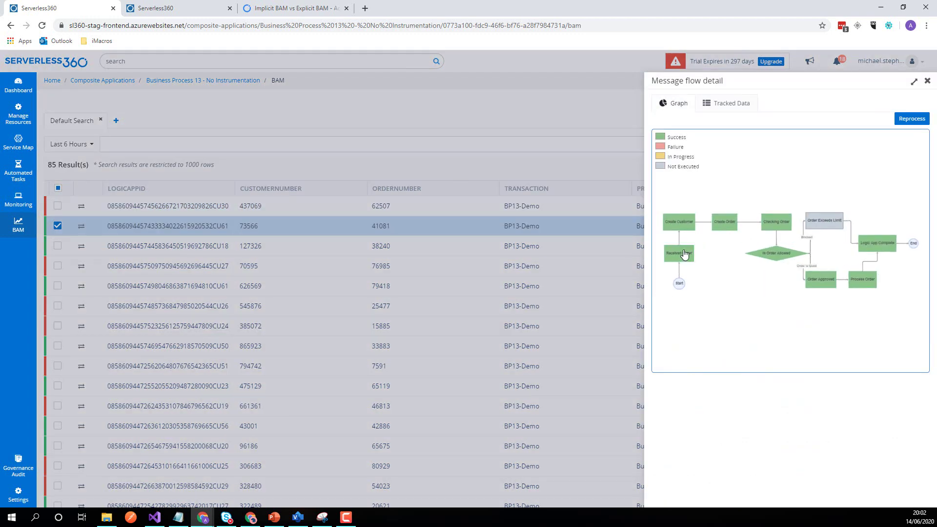
click(678, 221)
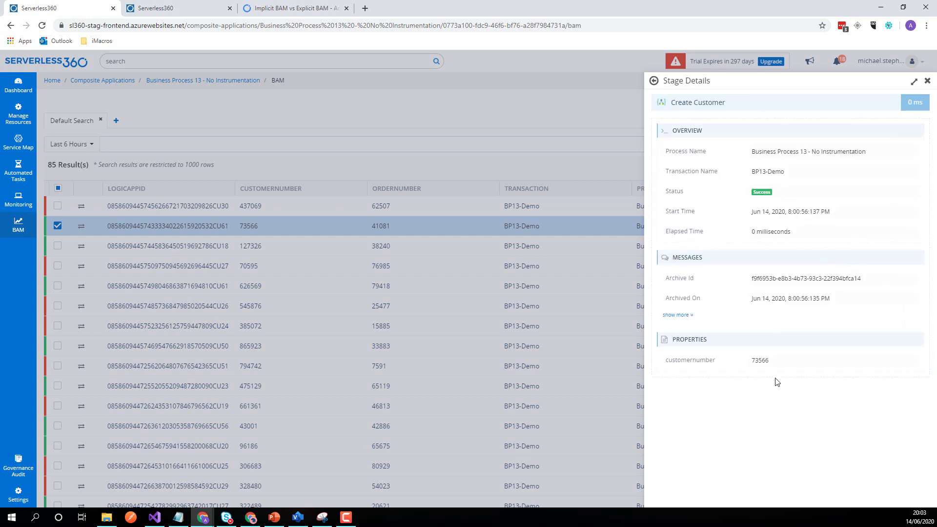
double_click(761, 361)
click(685, 317)
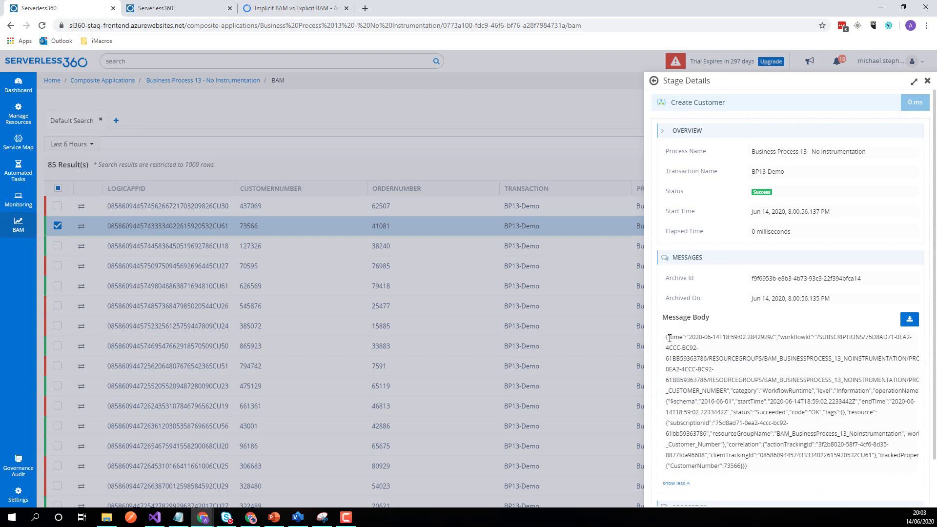
drag(666, 337, 787, 466)
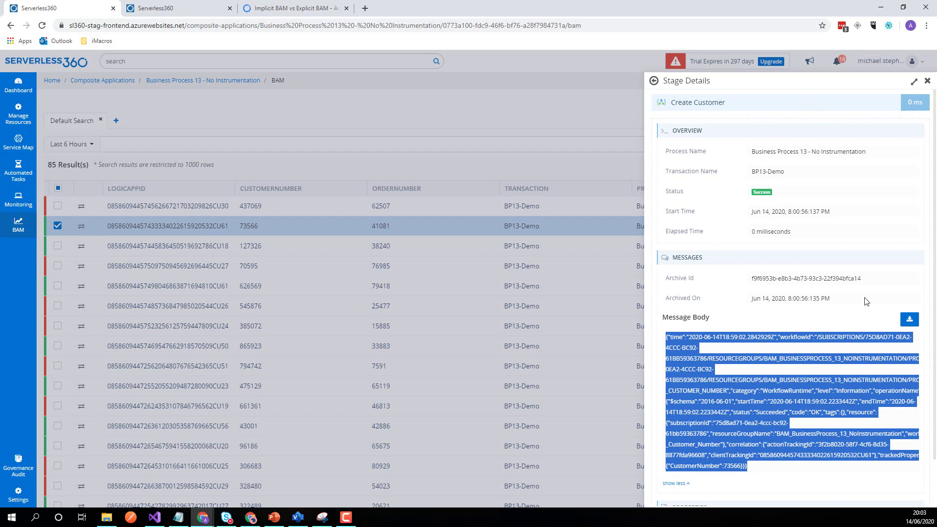
click(927, 81)
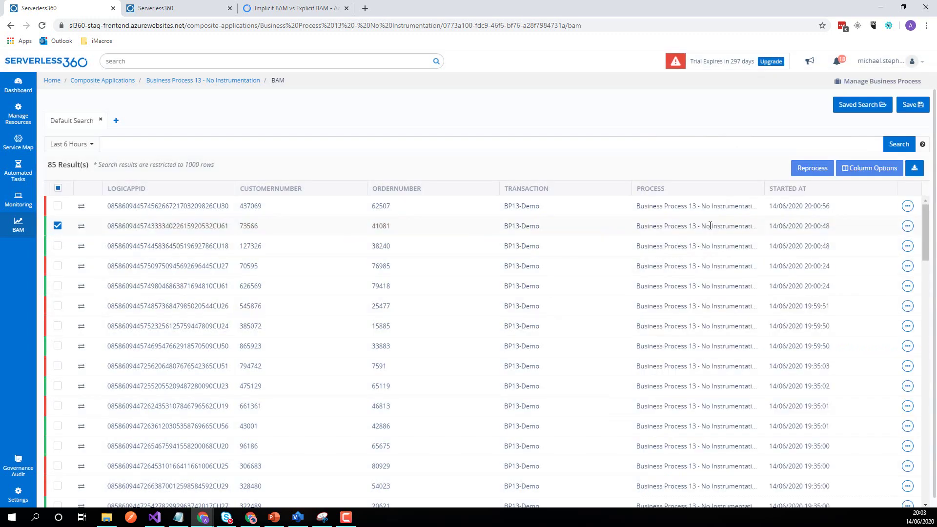
- Reopen the second transaction's message flow and switch to the BAM - Scenario 13 presentation in PowerPoint
click(666, 229)
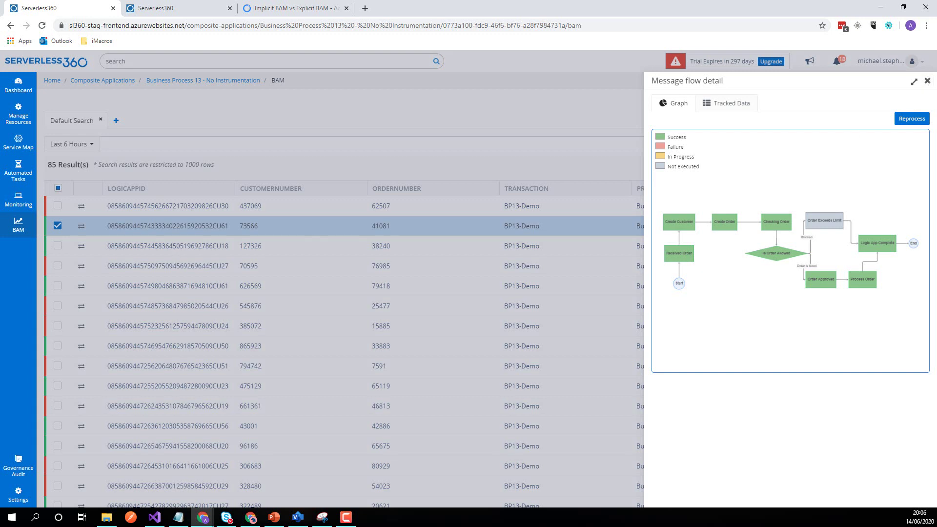
click(274, 517)
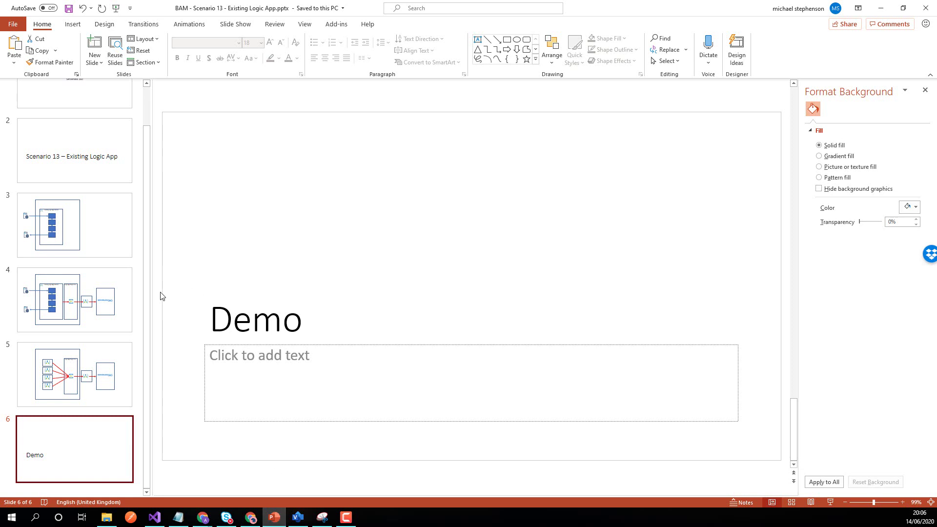